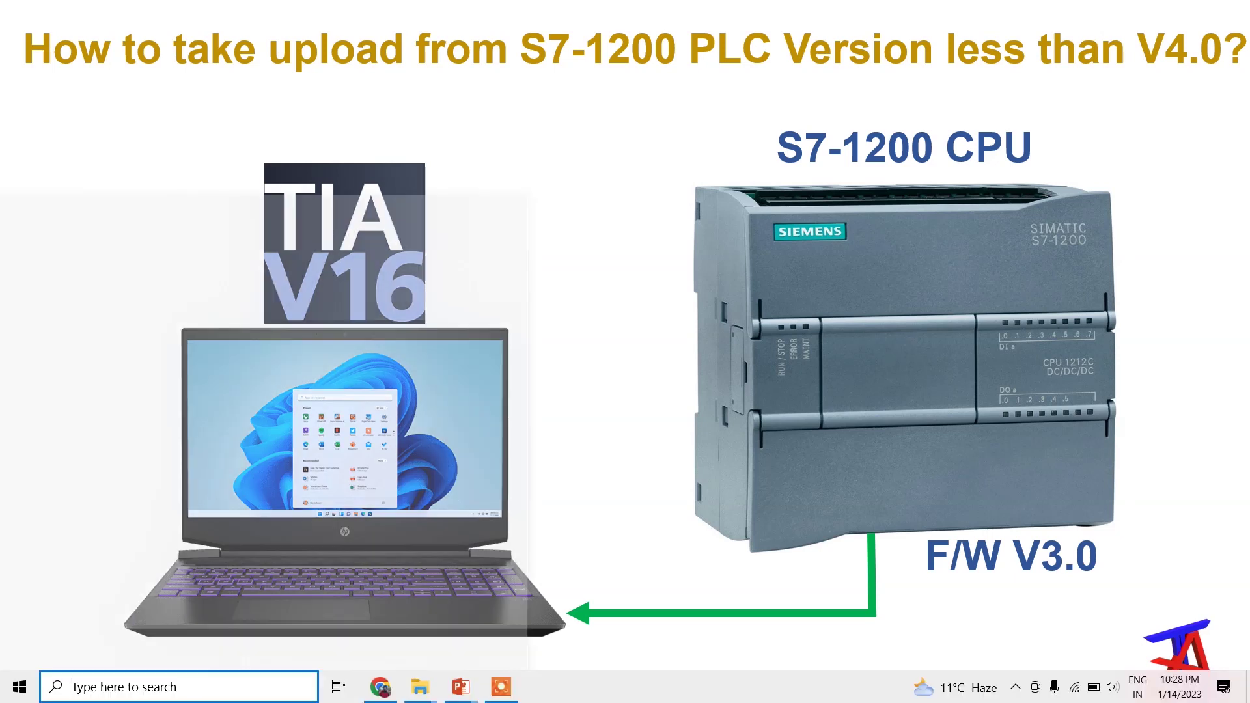
Launch TIA Portal V16 and create a new project named S7-1200_UPLOAD
{"action": "key", "text": "super"}
{"action": "type", "text": "TIA"}
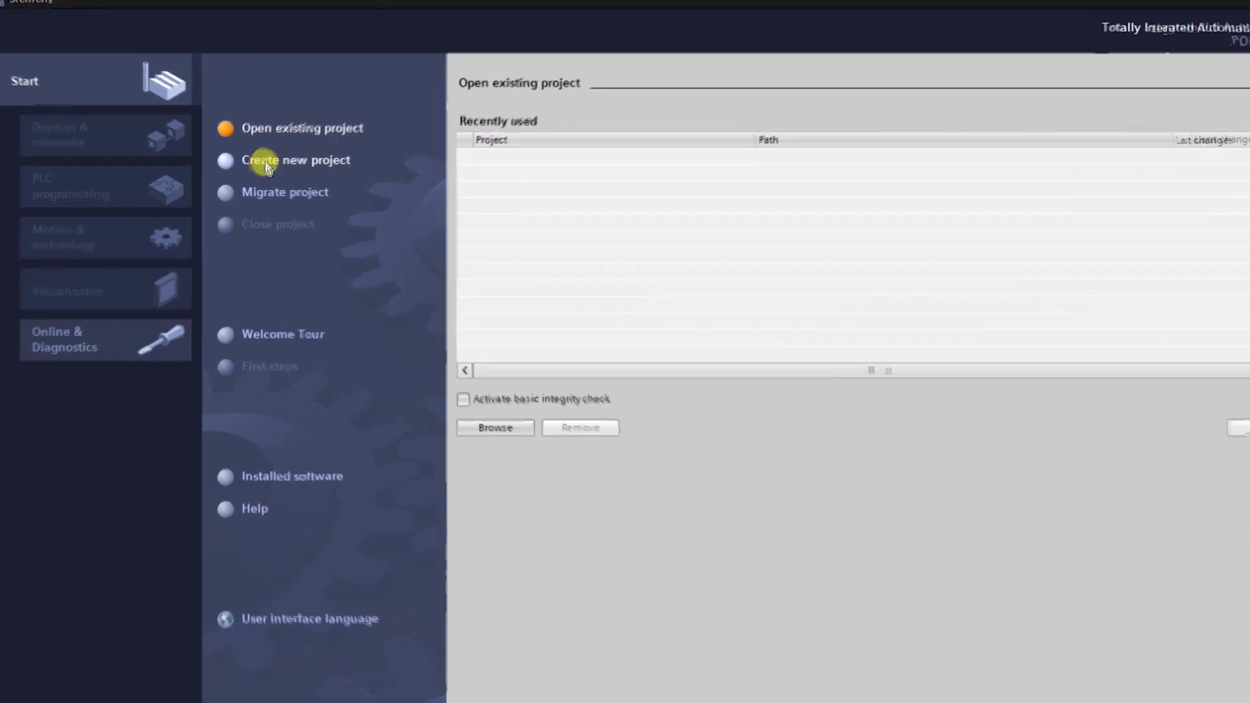
{"action": "left_click", "coordinate": [265, 162]}
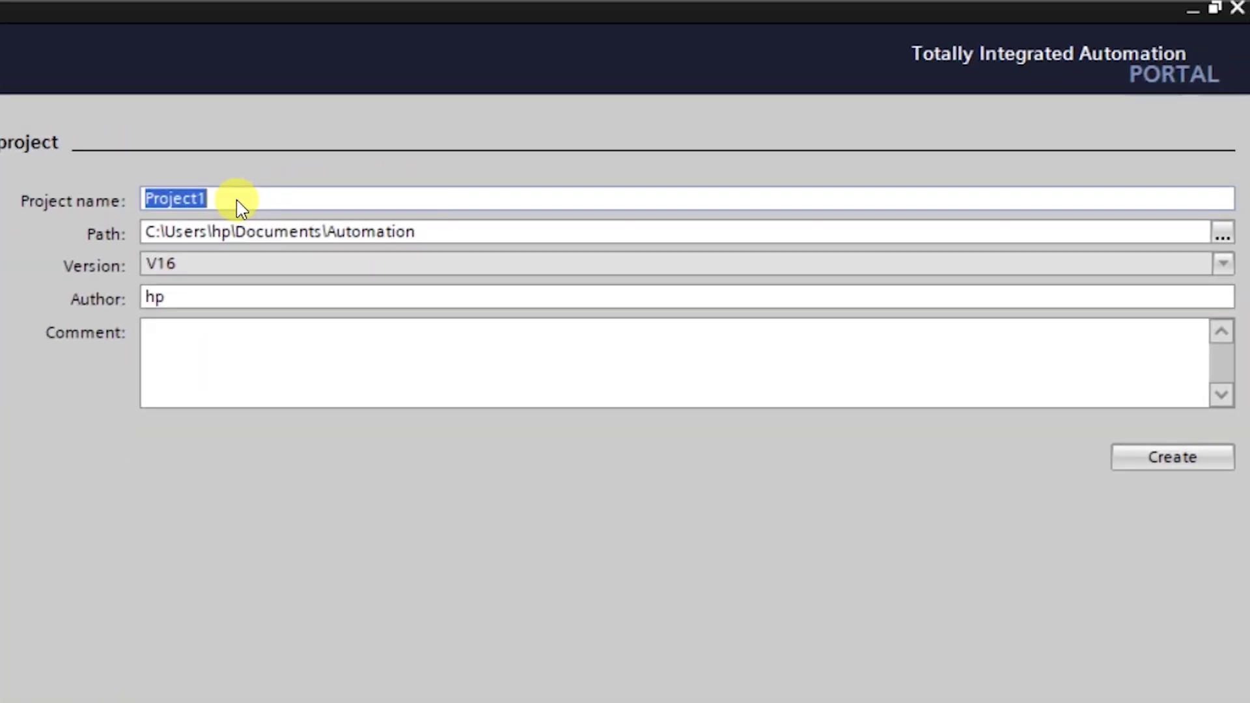
{"action": "type", "text": "S7"}
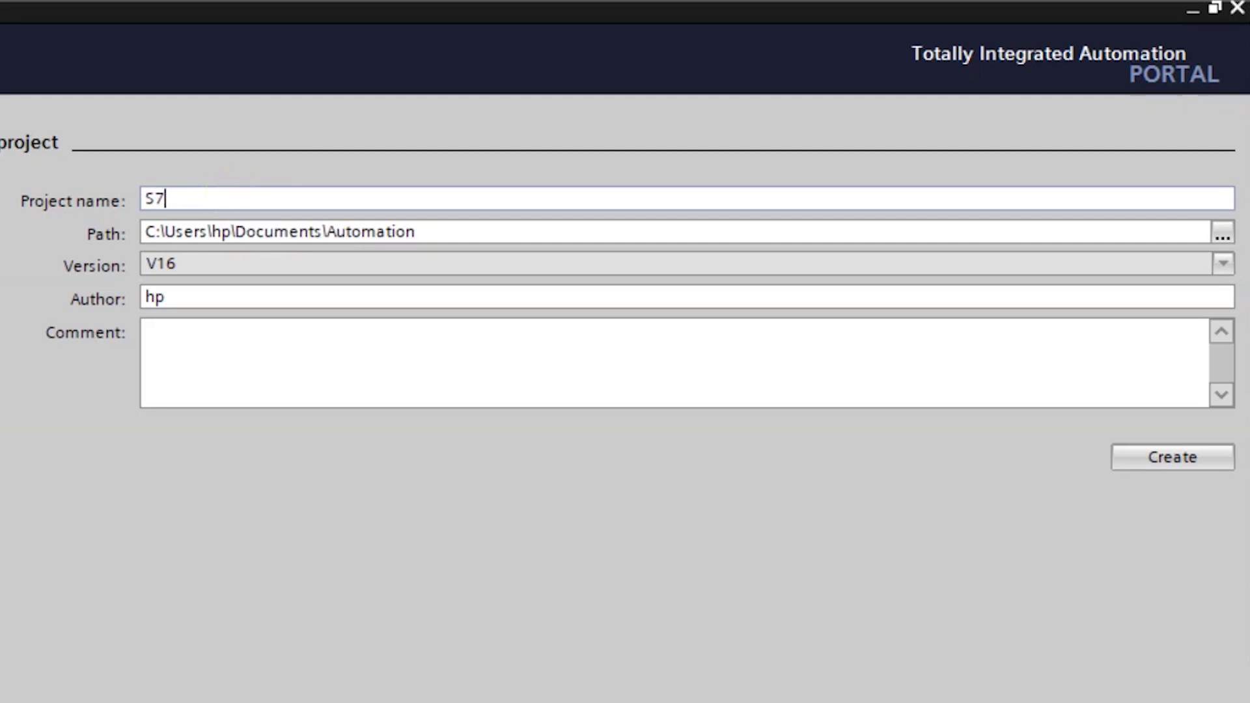
{"action": "type", "text": "-1200_UPLOAD"}
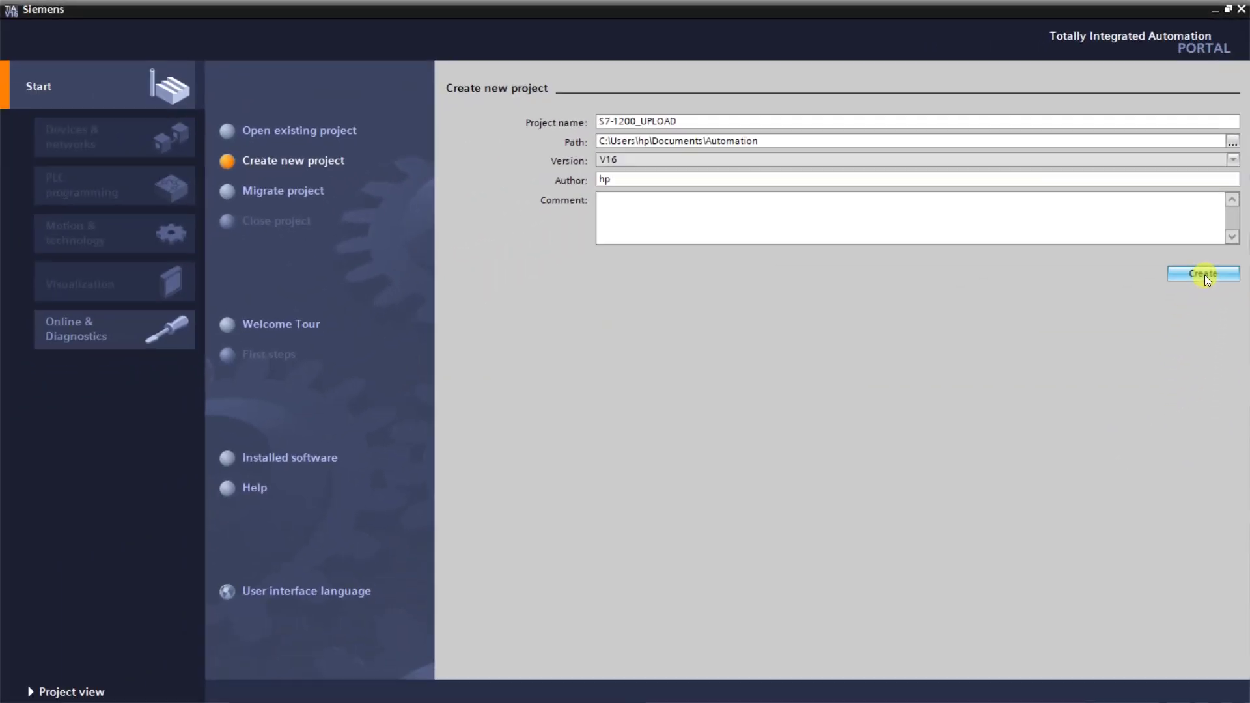
{"action": "left_click", "coordinate": [1204, 275]}
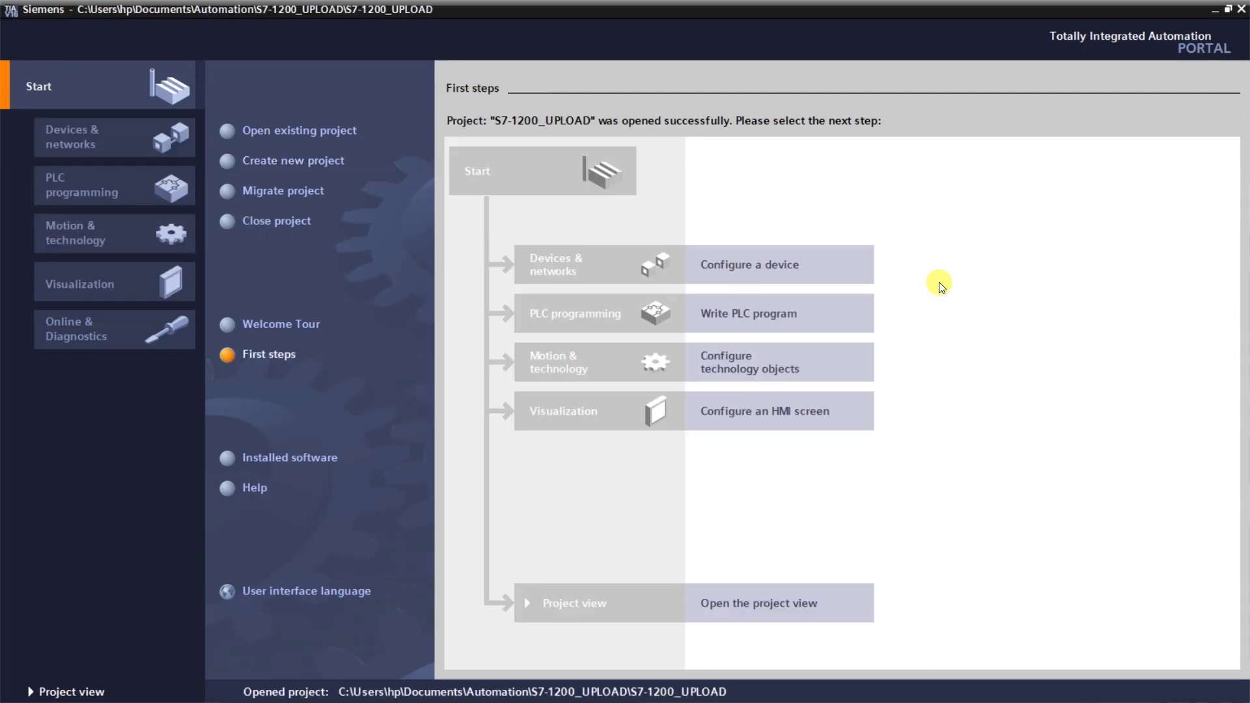
{"action": "left_click", "coordinate": [708, 270]}
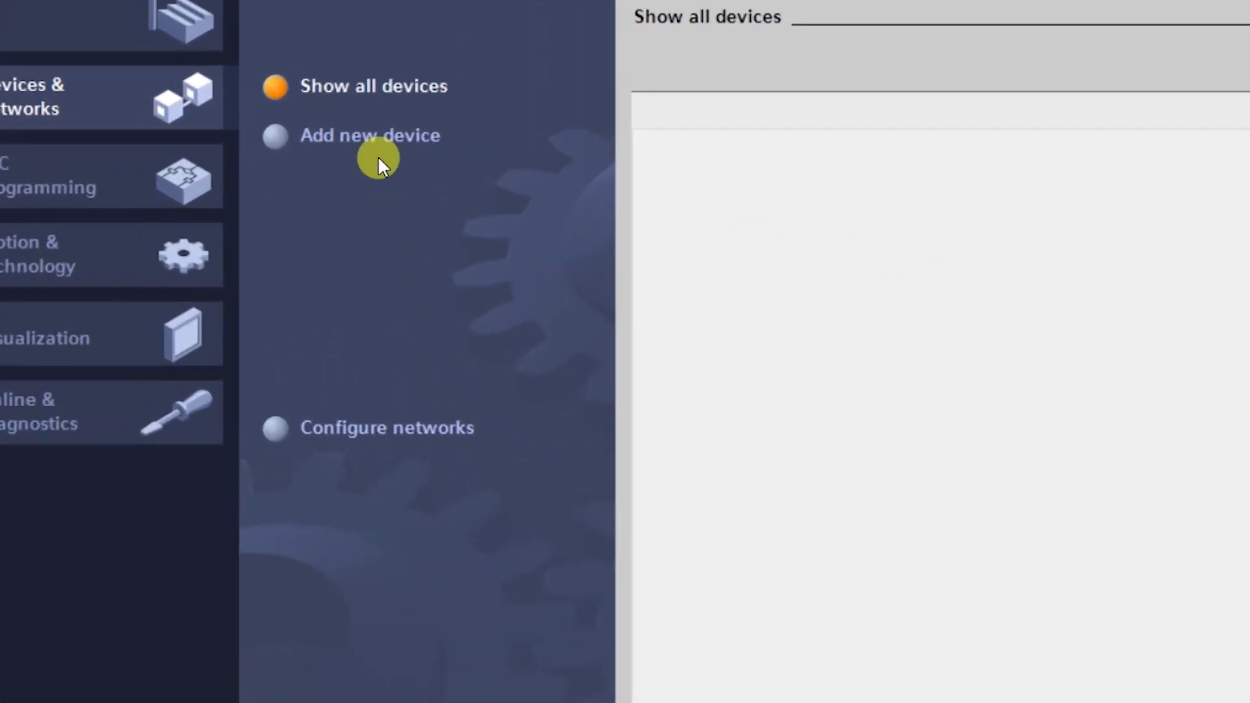
Choose CPU 1214C DC/DC/DC, article 6ES7 214-1AG40-0XB0, from the SIMATIC S7-1200 controllers
{"action": "left_click", "coordinate": [344, 138]}
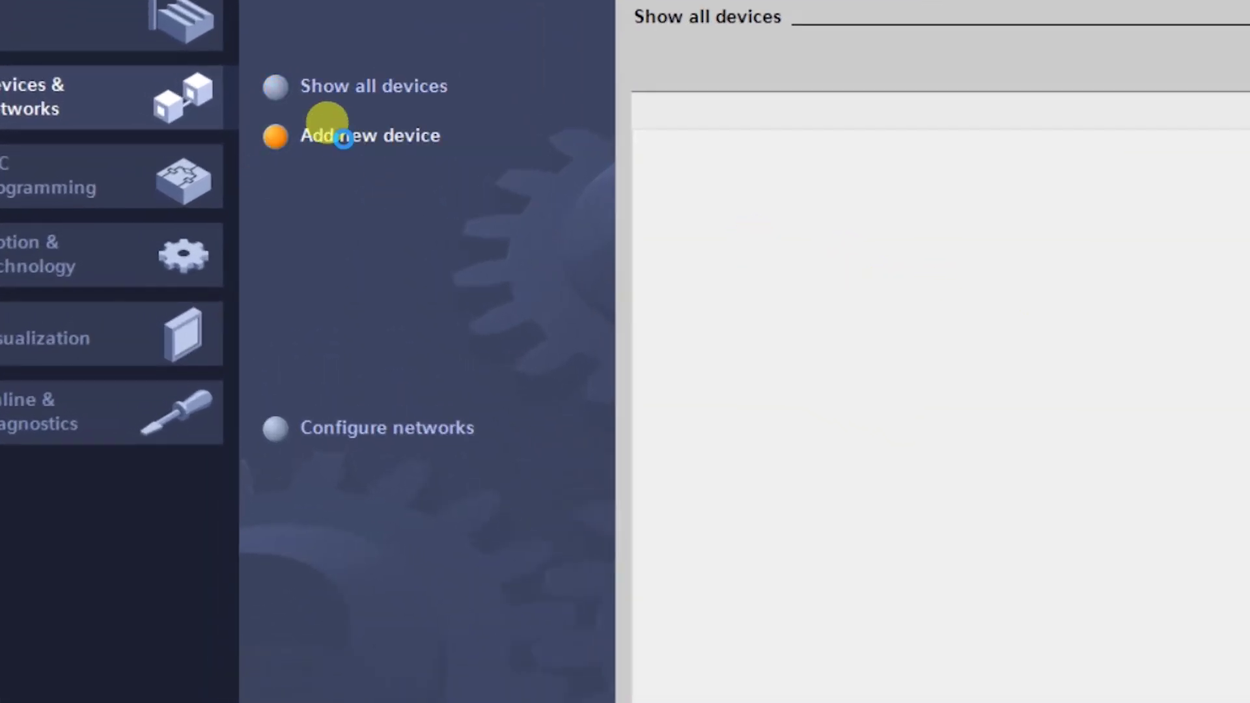
{"action": "left_click", "coordinate": [857, 207]}
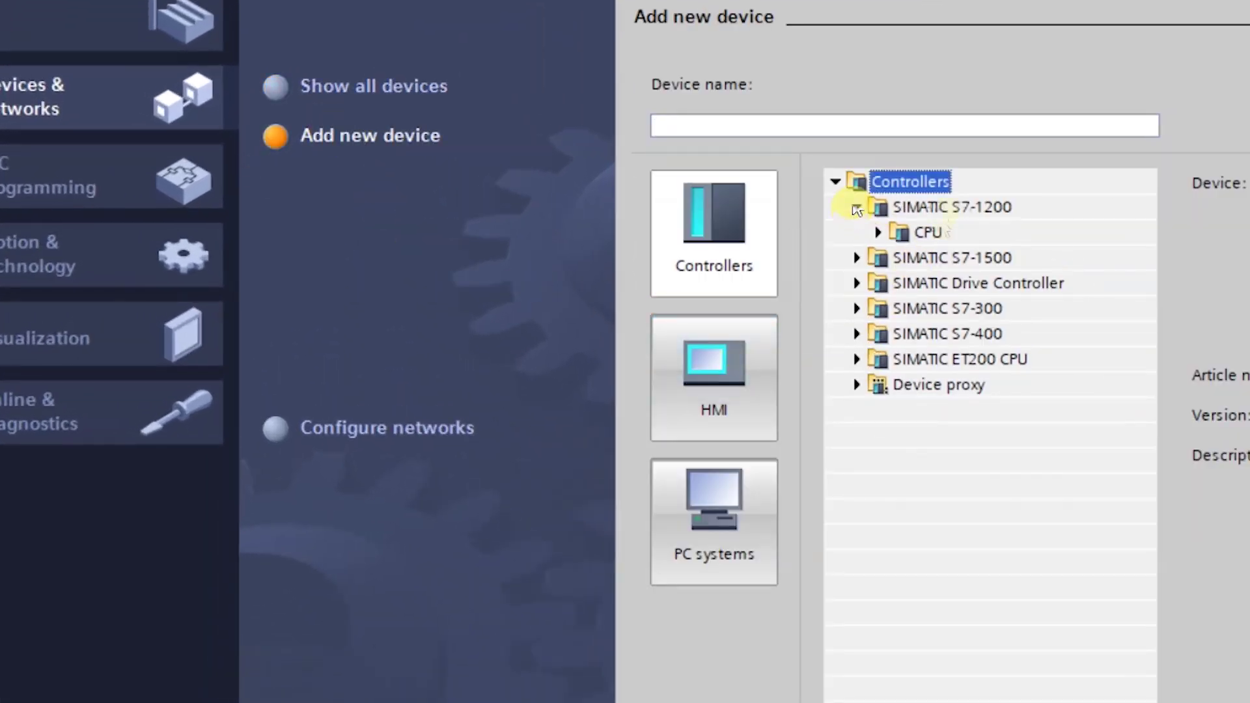
{"action": "left_click", "coordinate": [880, 234]}
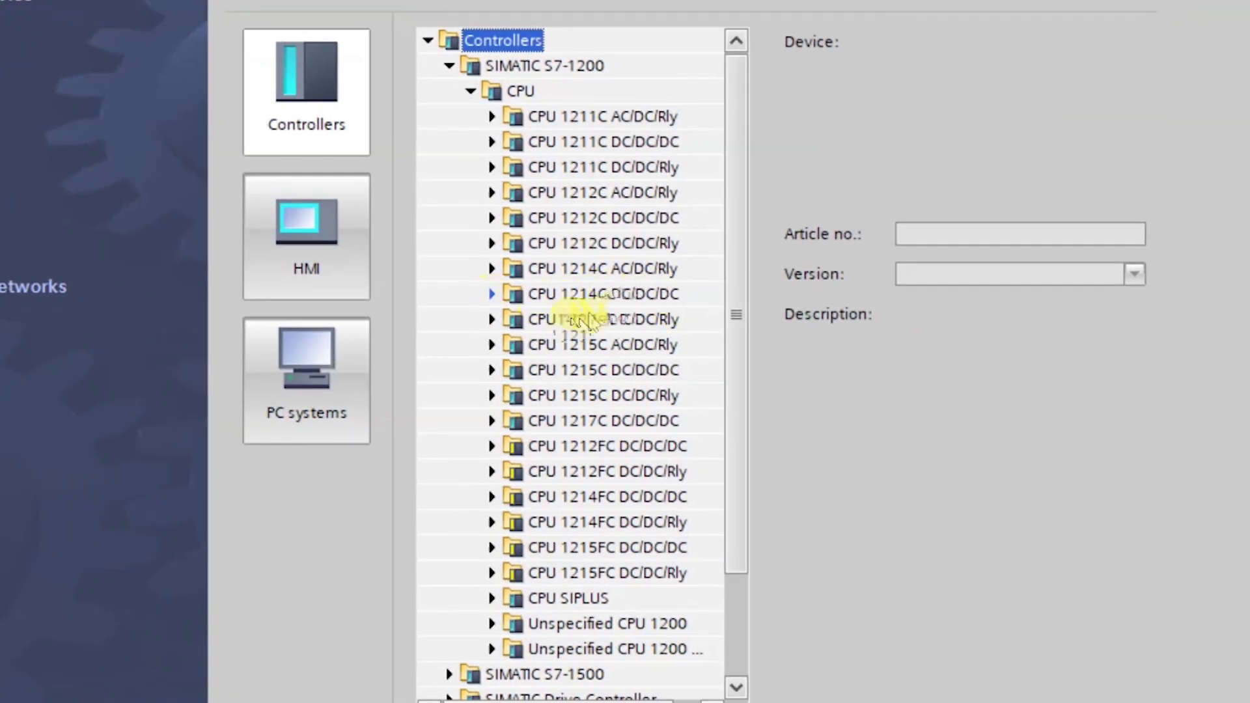
{"action": "left_click", "coordinate": [492, 294]}
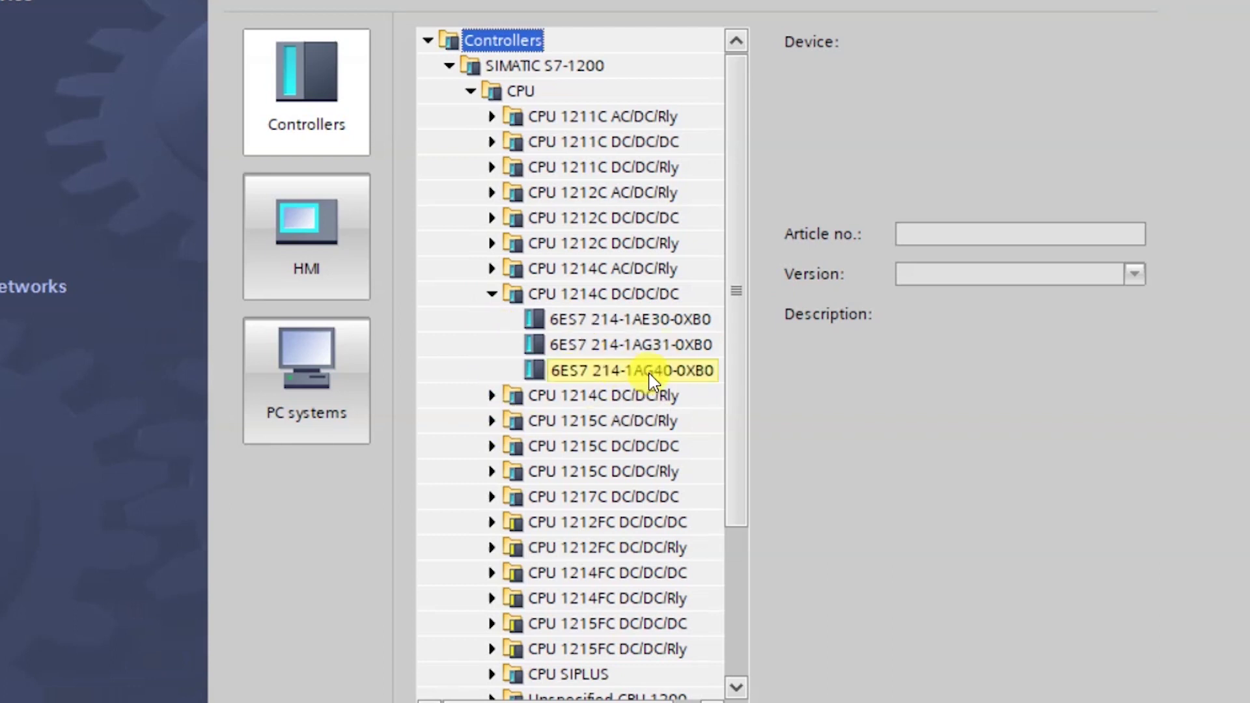
{"action": "left_click", "coordinate": [674, 372]}
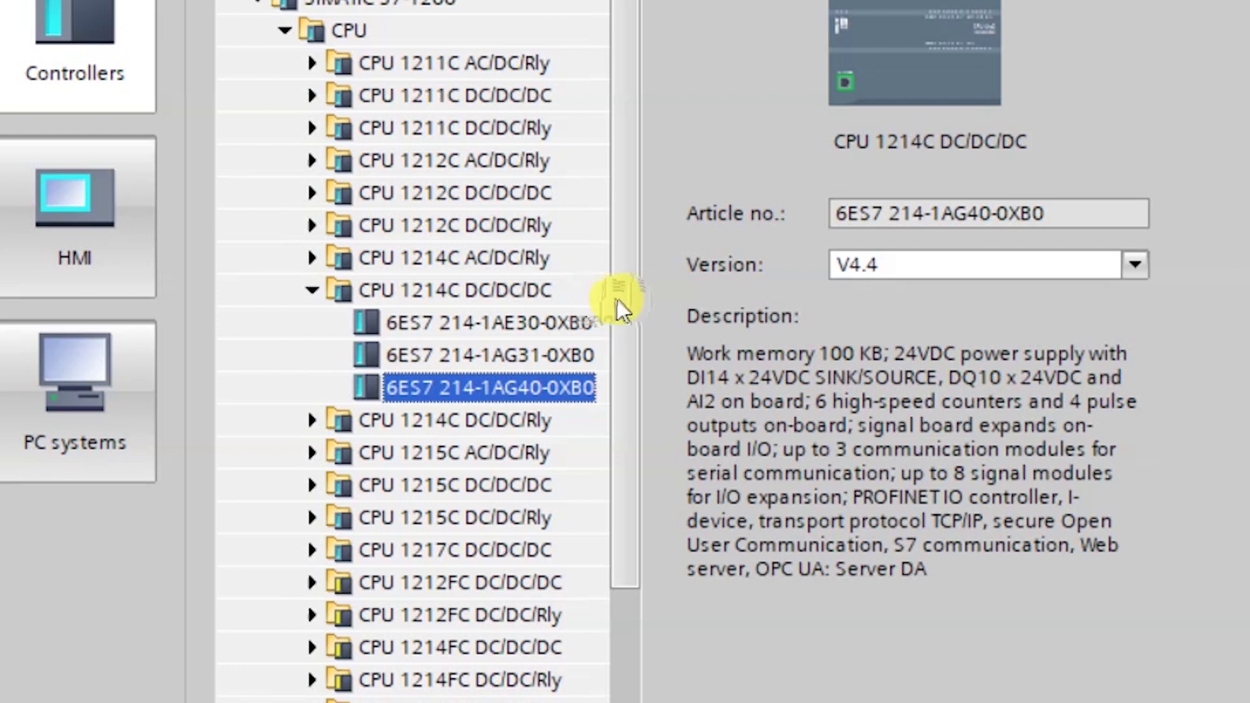
Compare the available firmware versions of the 1AG40-0XB0 and 1AG31-0XB0 CPU variants
{"action": "left_click", "coordinate": [1135, 264]}
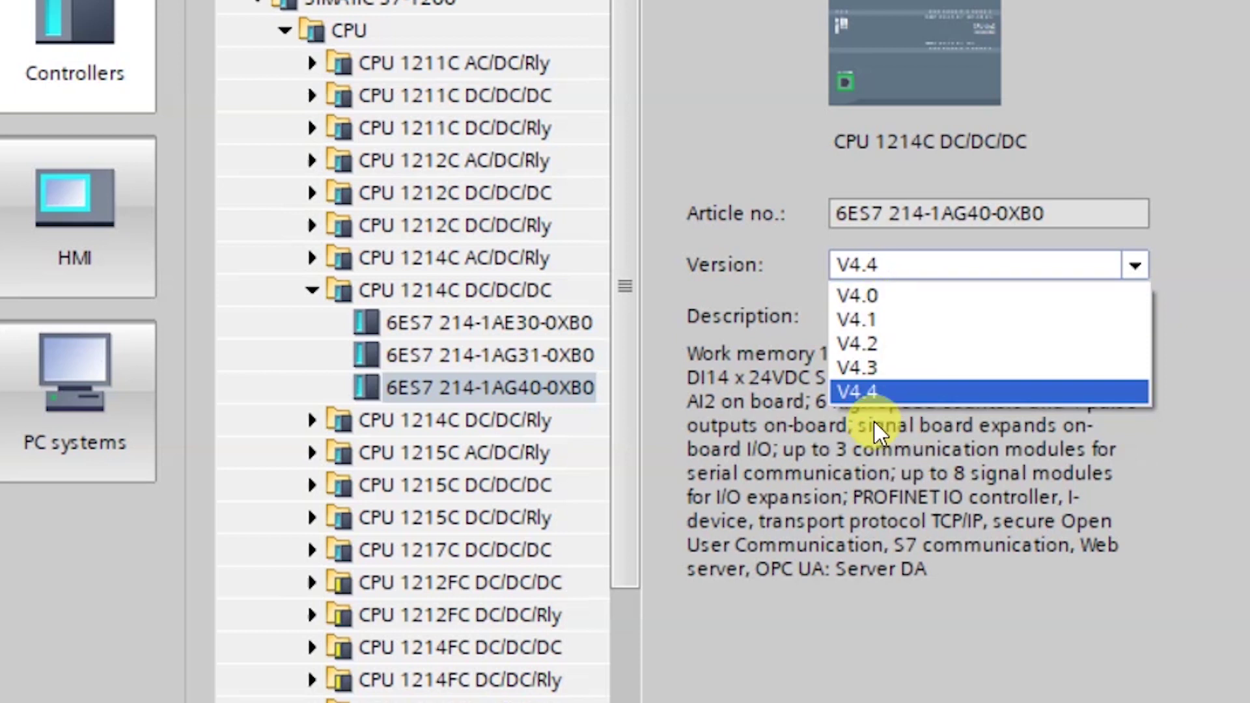
{"action": "left_click", "coordinate": [1182, 377]}
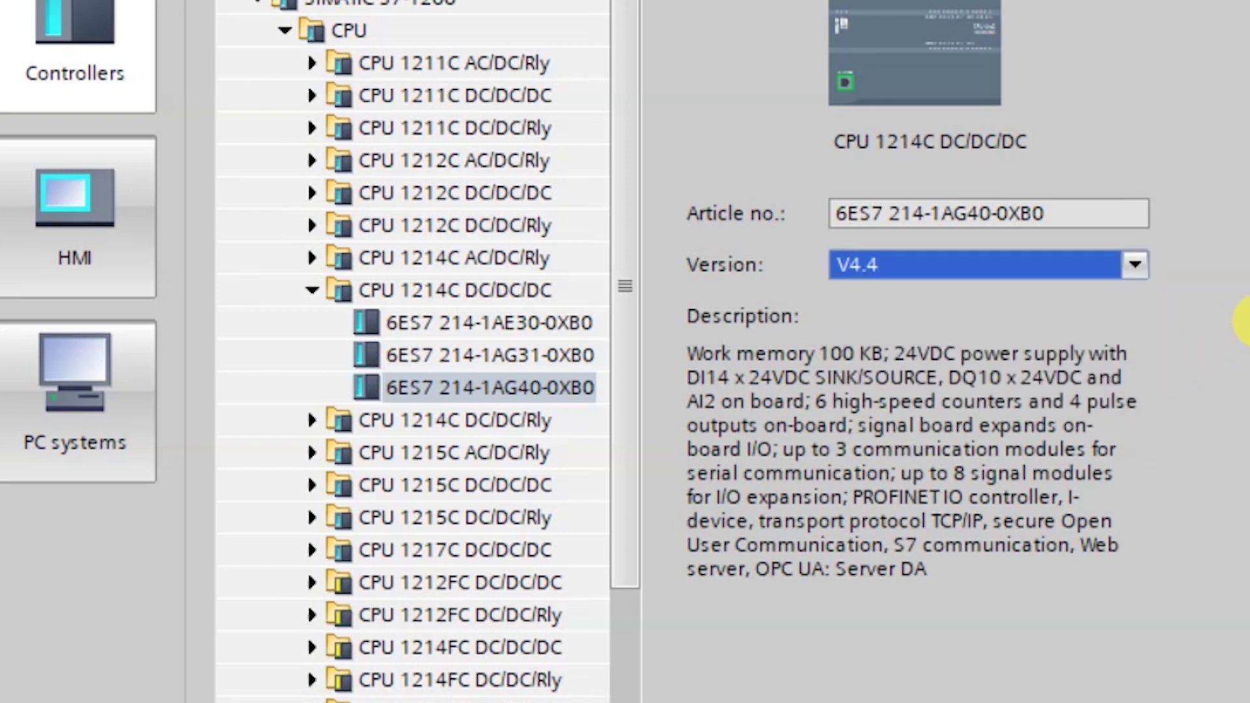
{"action": "left_click", "coordinate": [498, 361]}
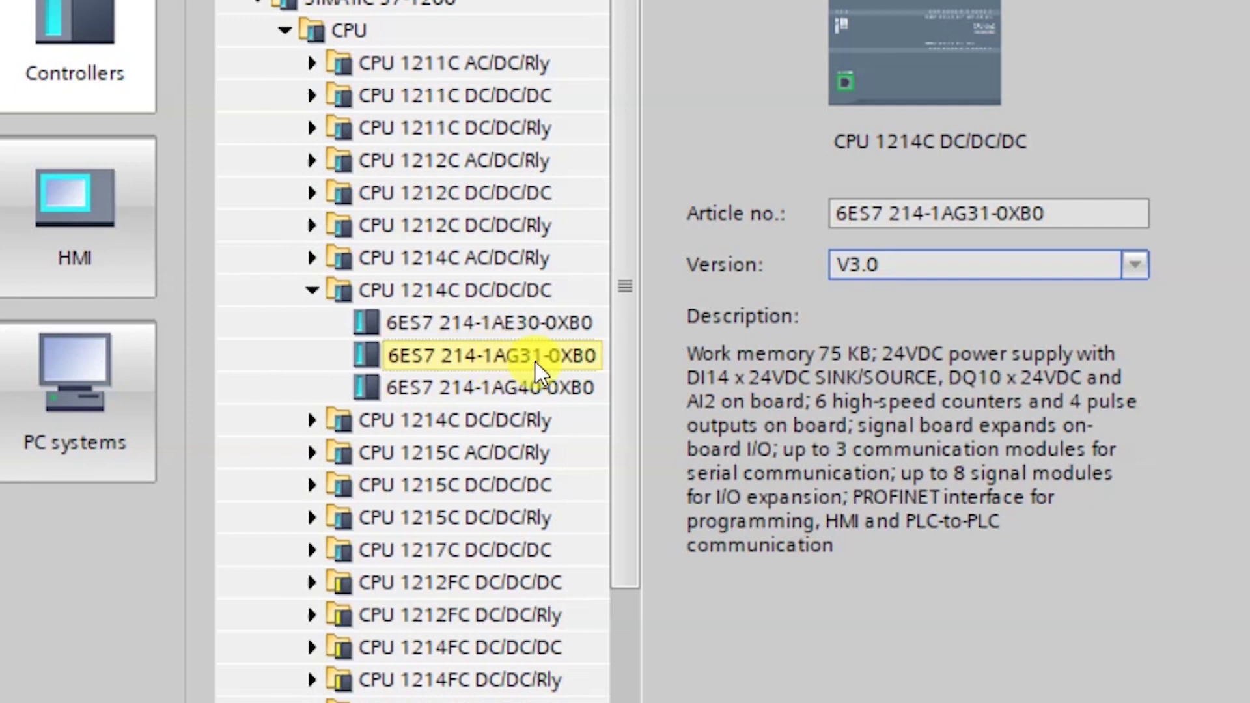
{"action": "left_click", "coordinate": [1134, 268]}
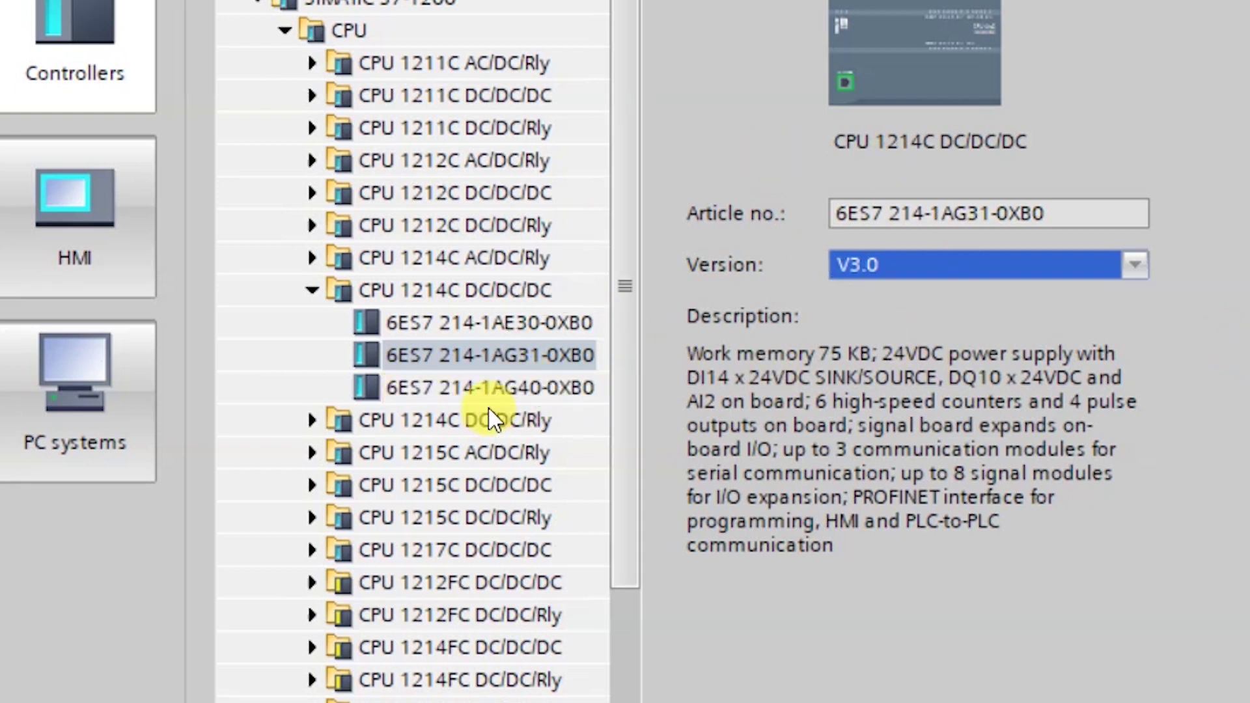
Reselect 6ES7 214-1AG40-0XB0 with firmware V4.0 and add it to the project
{"action": "left_click", "coordinate": [516, 385]}
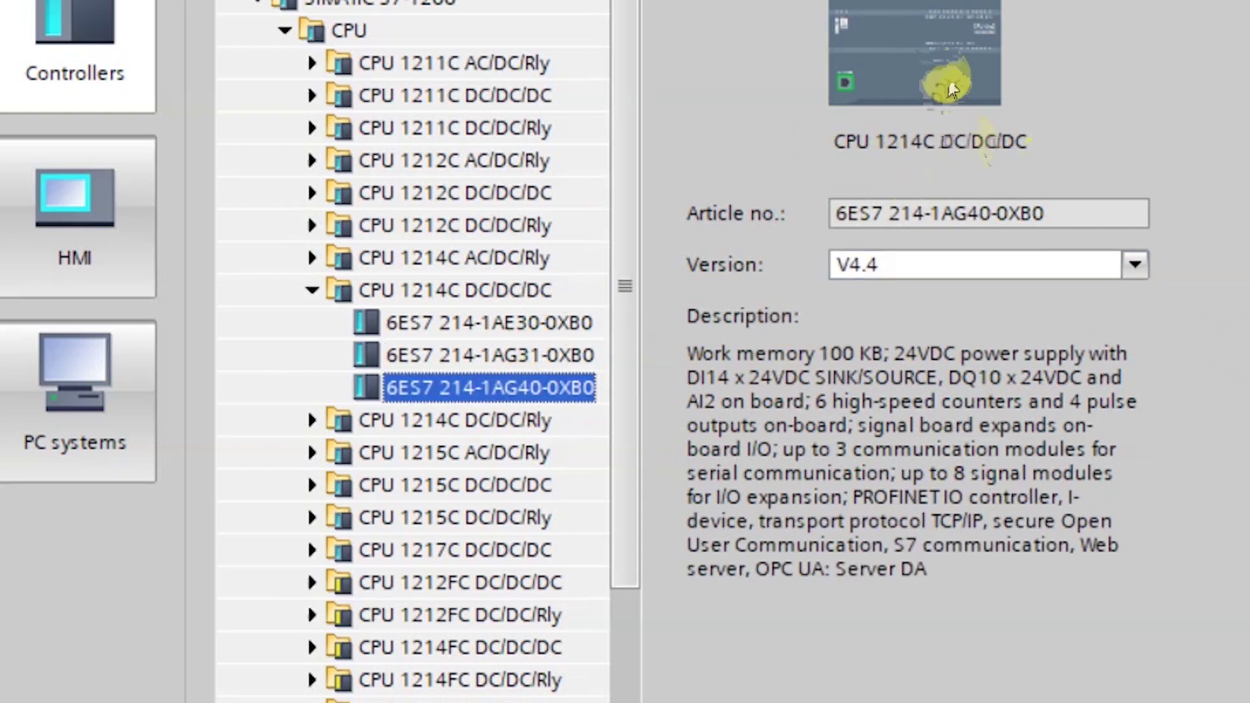
{"action": "left_click", "coordinate": [1147, 272]}
{"action": "left_click", "coordinate": [902, 292]}
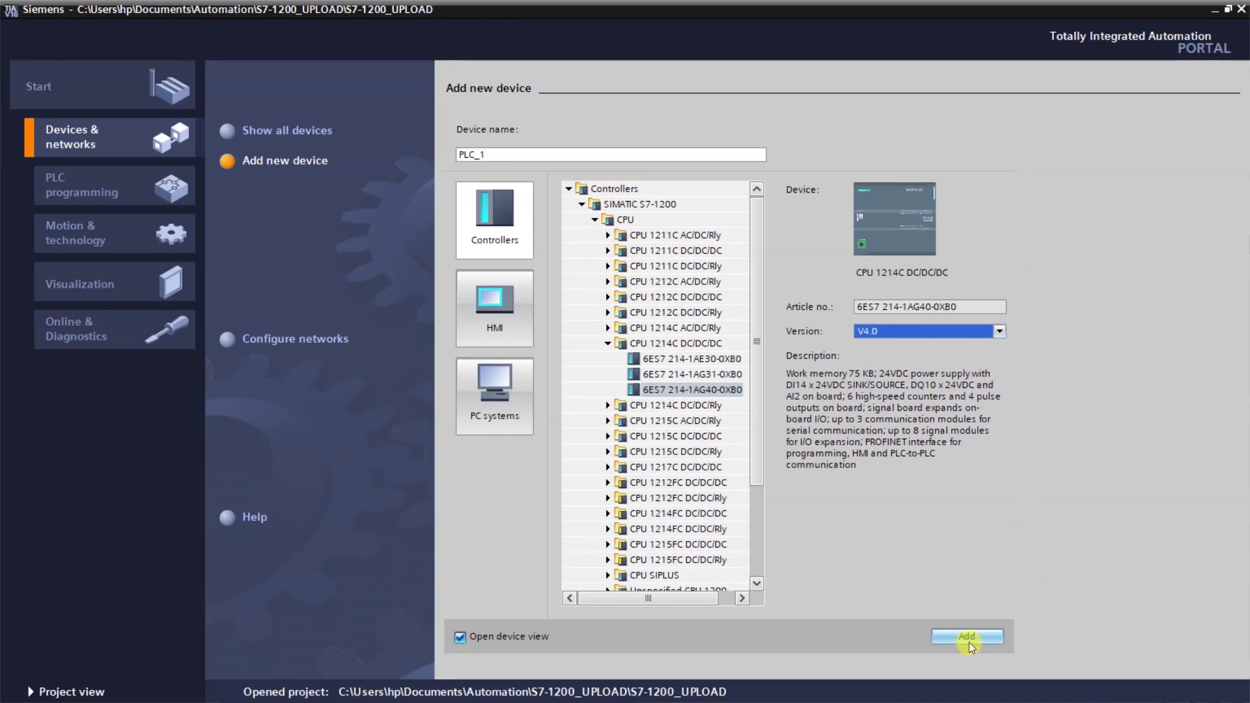
{"action": "left_click", "coordinate": [970, 636]}
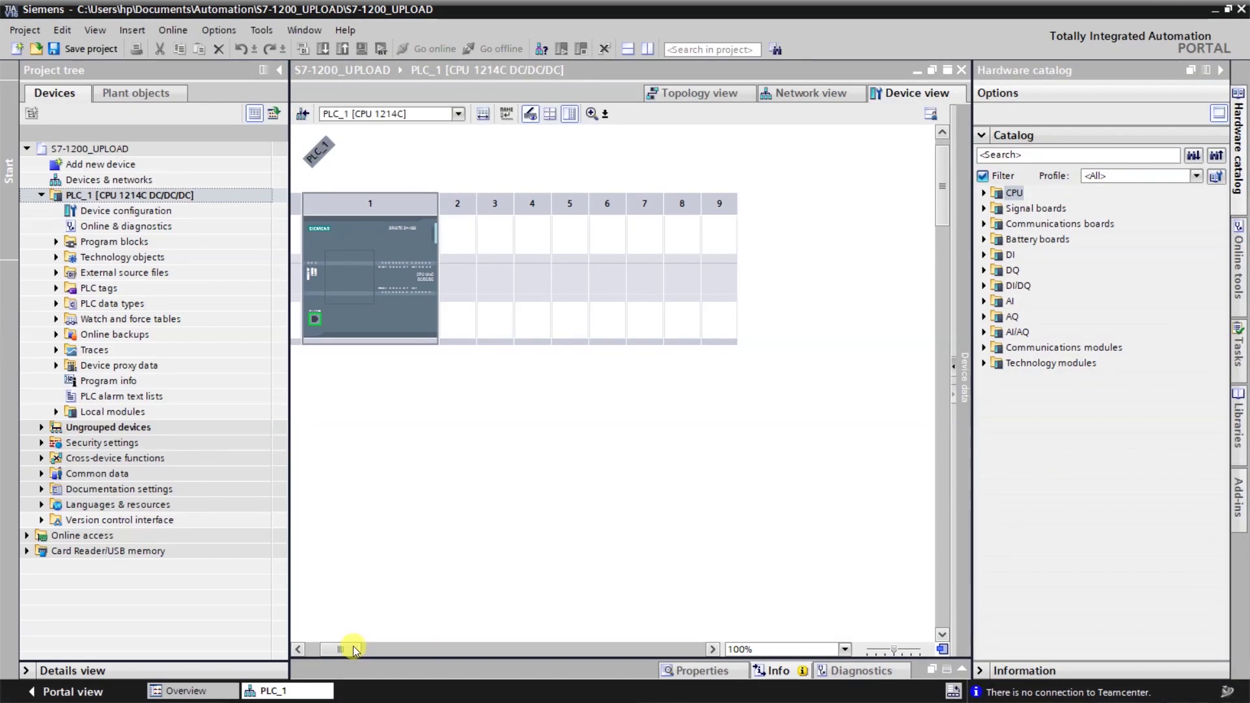
Select the PLC_1 CPU 1214C in slot 1 of Rack_0 in the device view
{"action": "left_click", "coordinate": [398, 229]}
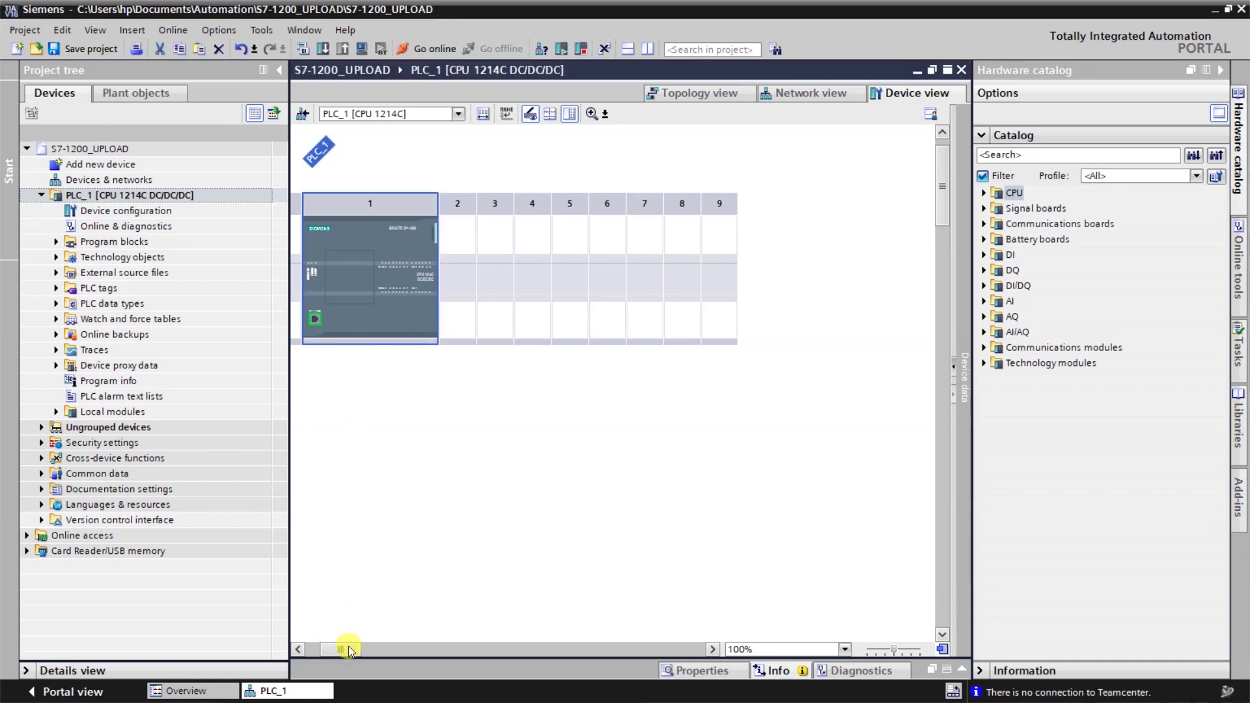
{"action": "left_click_drag", "start_coordinate": [349, 649], "coordinate": [335, 649]}
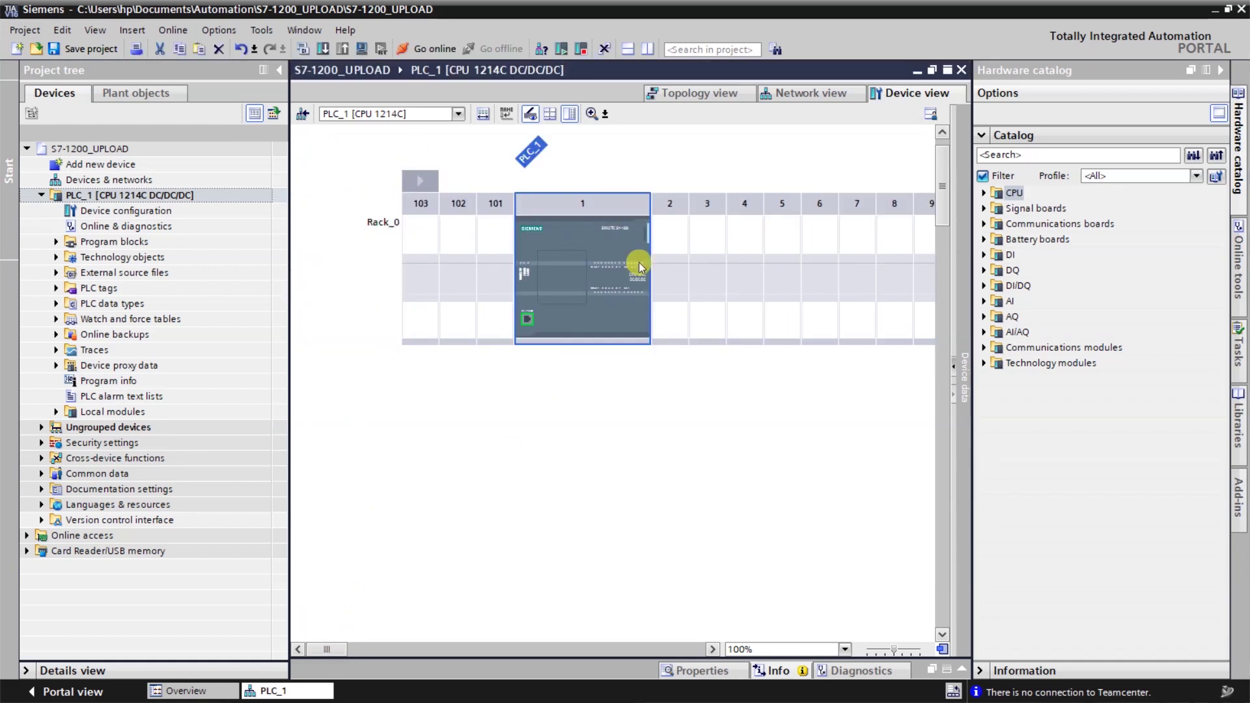
{"action": "left_click", "coordinate": [665, 243]}
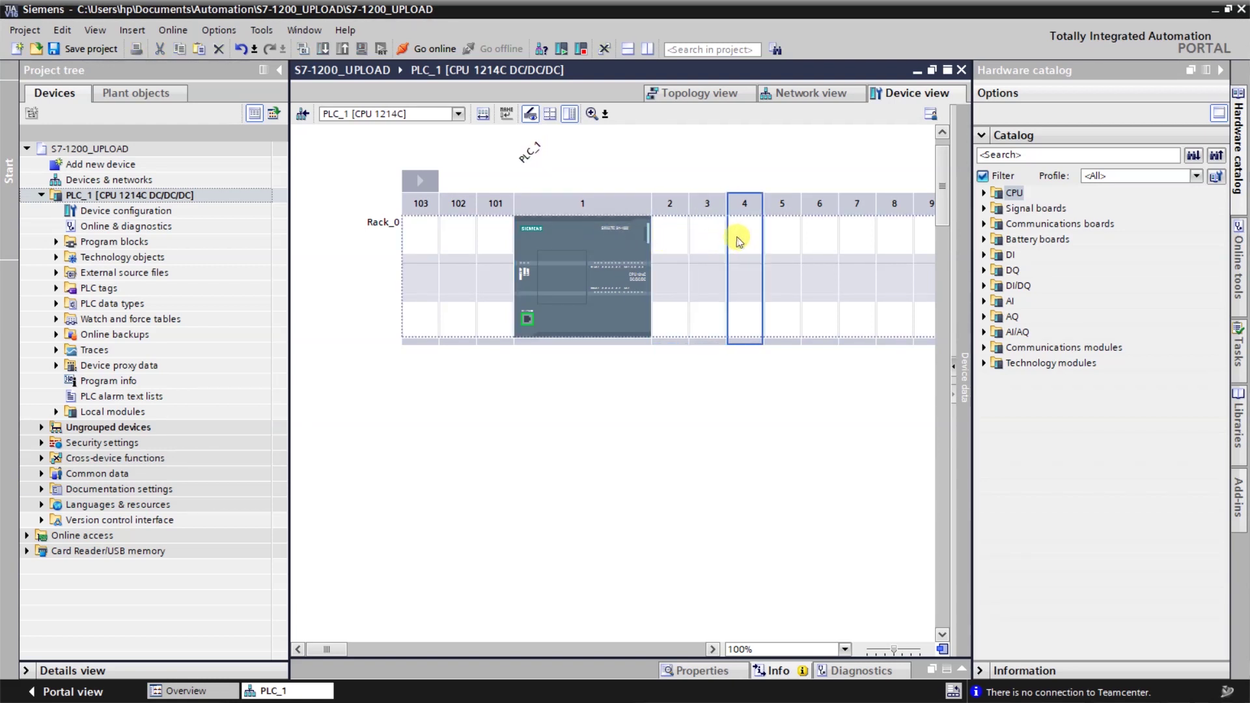
{"action": "left_click", "coordinate": [622, 233]}
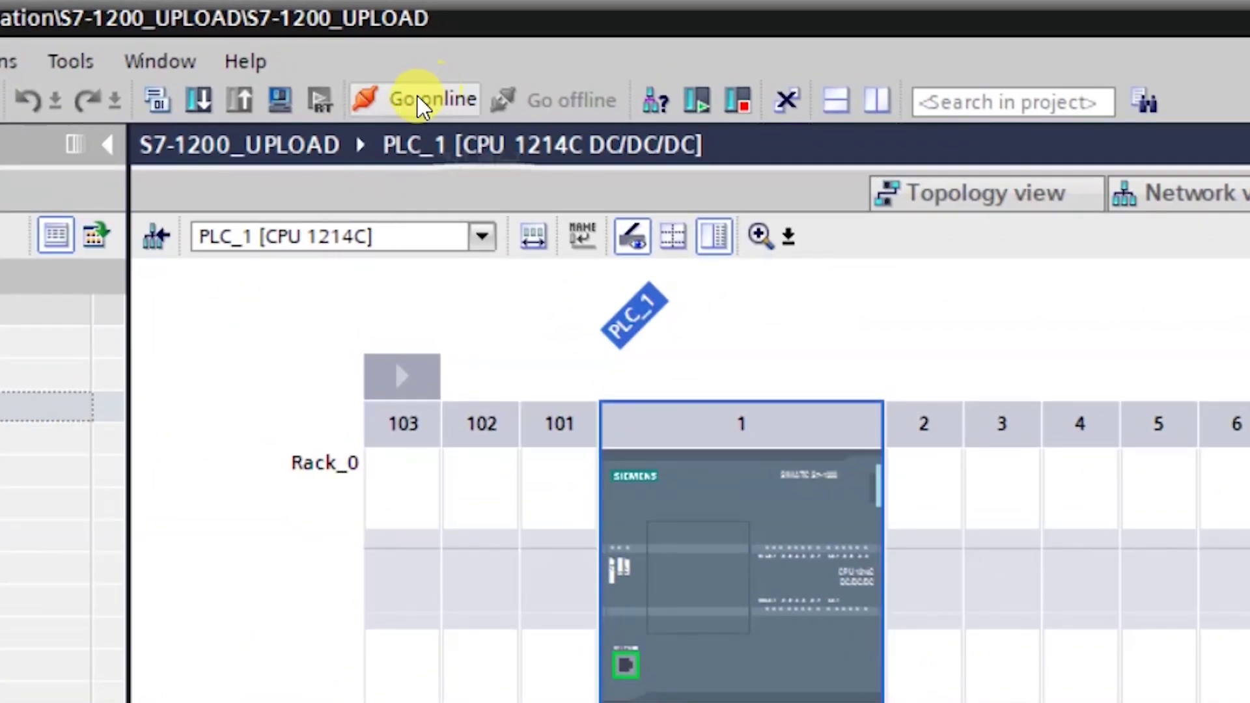
Search the network and go online with PLC_1 at 192.168.0.1
{"action": "left_click", "coordinate": [416, 104]}
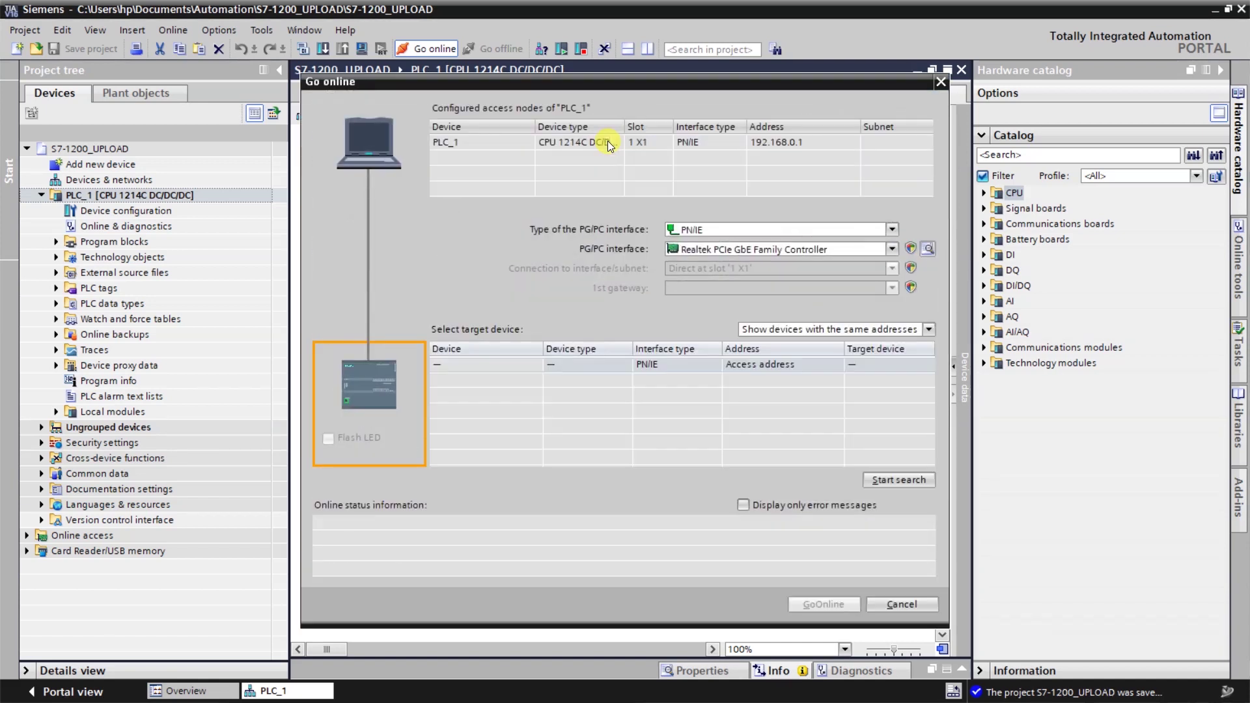
{"action": "left_click", "coordinate": [916, 479]}
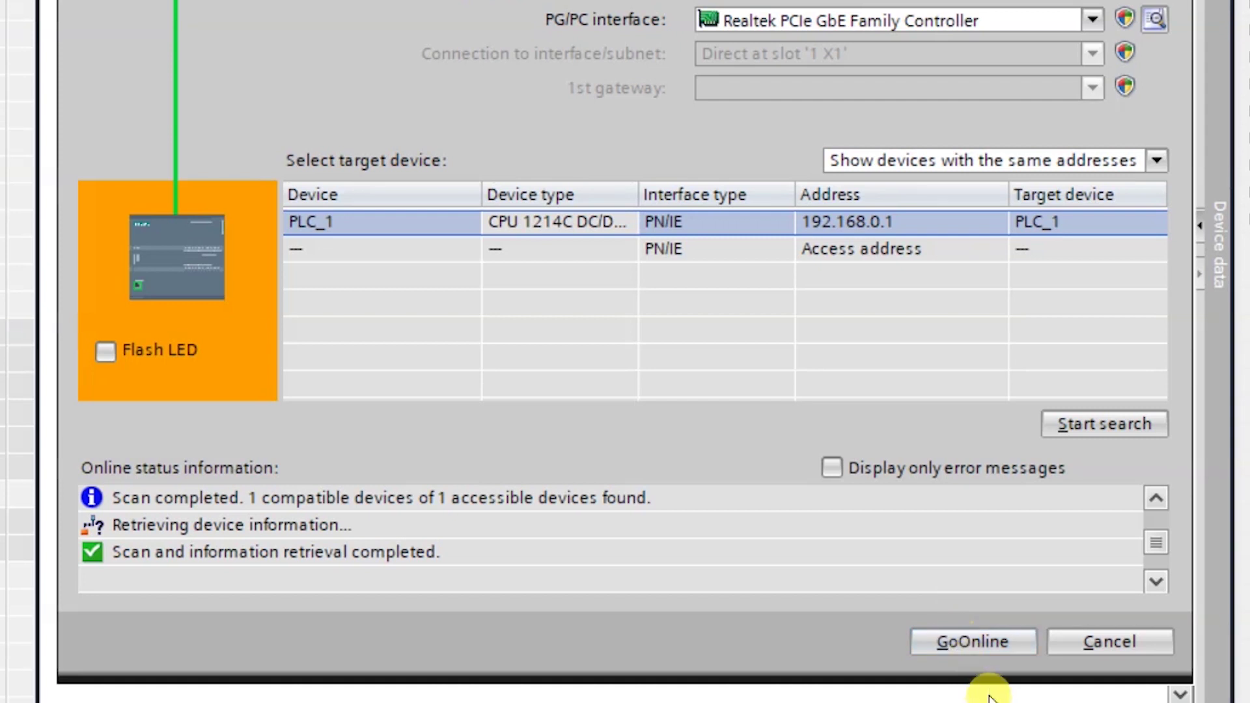
{"action": "left_click", "coordinate": [988, 649]}
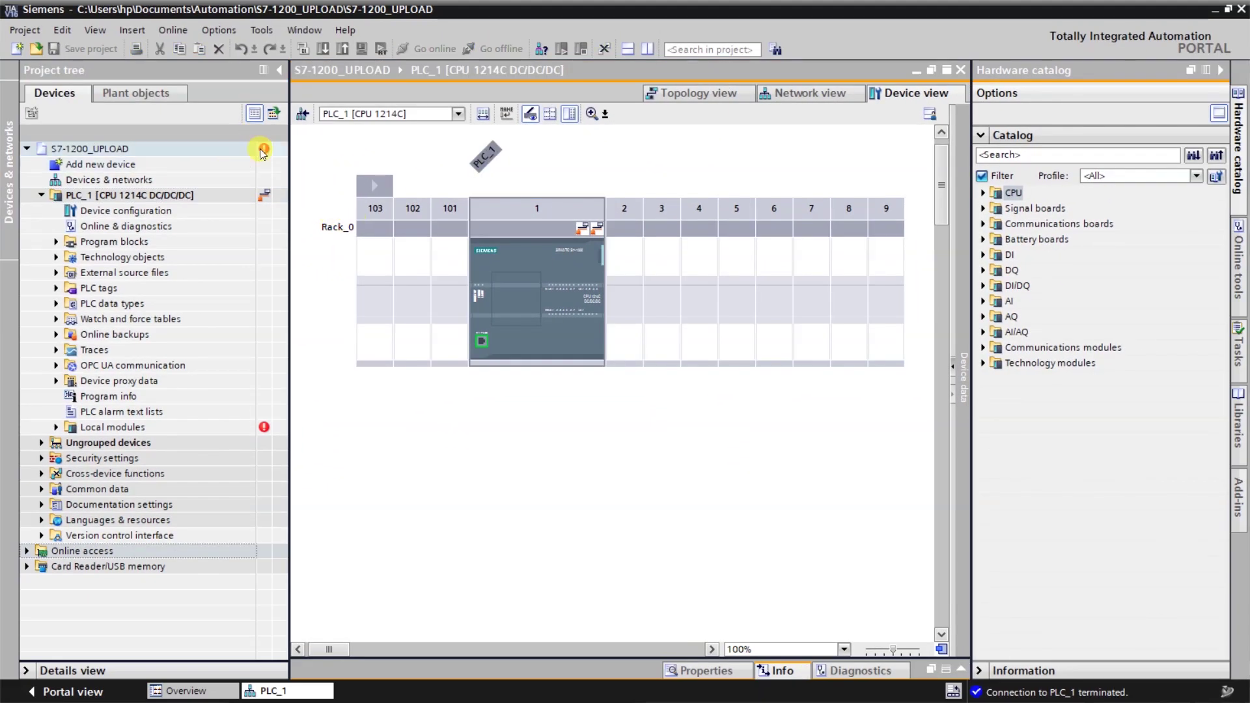
{"action": "mouse_move", "coordinate": [260, 148]}
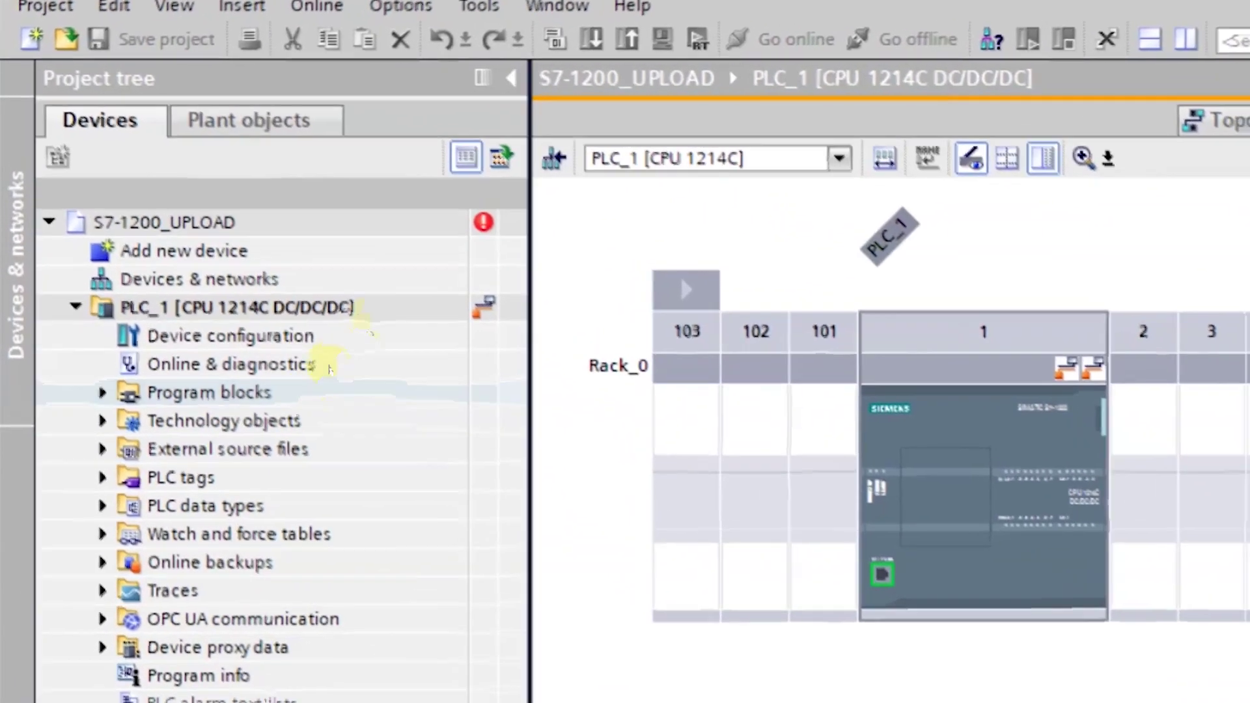
{"action": "mouse_move", "coordinate": [492, 224]}
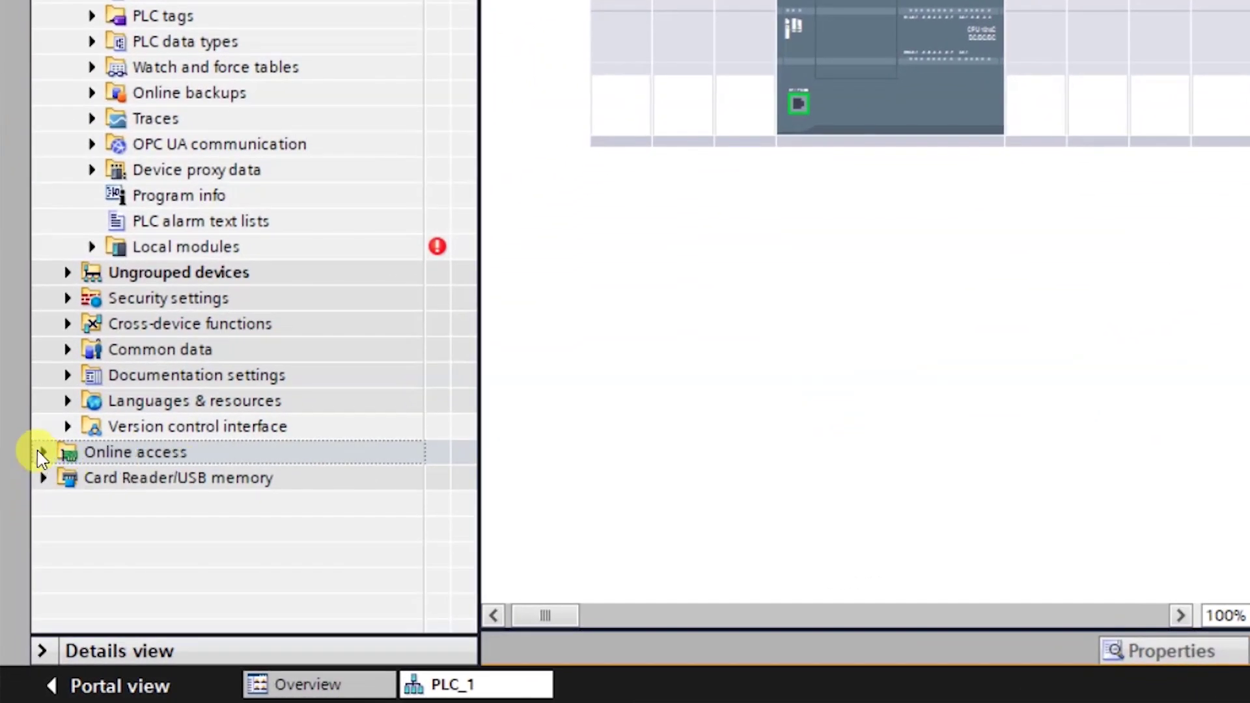
Expand Online access and the Realtek PCIe GbE Family Controller interface
{"action": "left_click", "coordinate": [43, 453]}
{"action": "scroll", "coordinate": [139, 294], "scroll_direction": "down", "scroll_amount": 6}
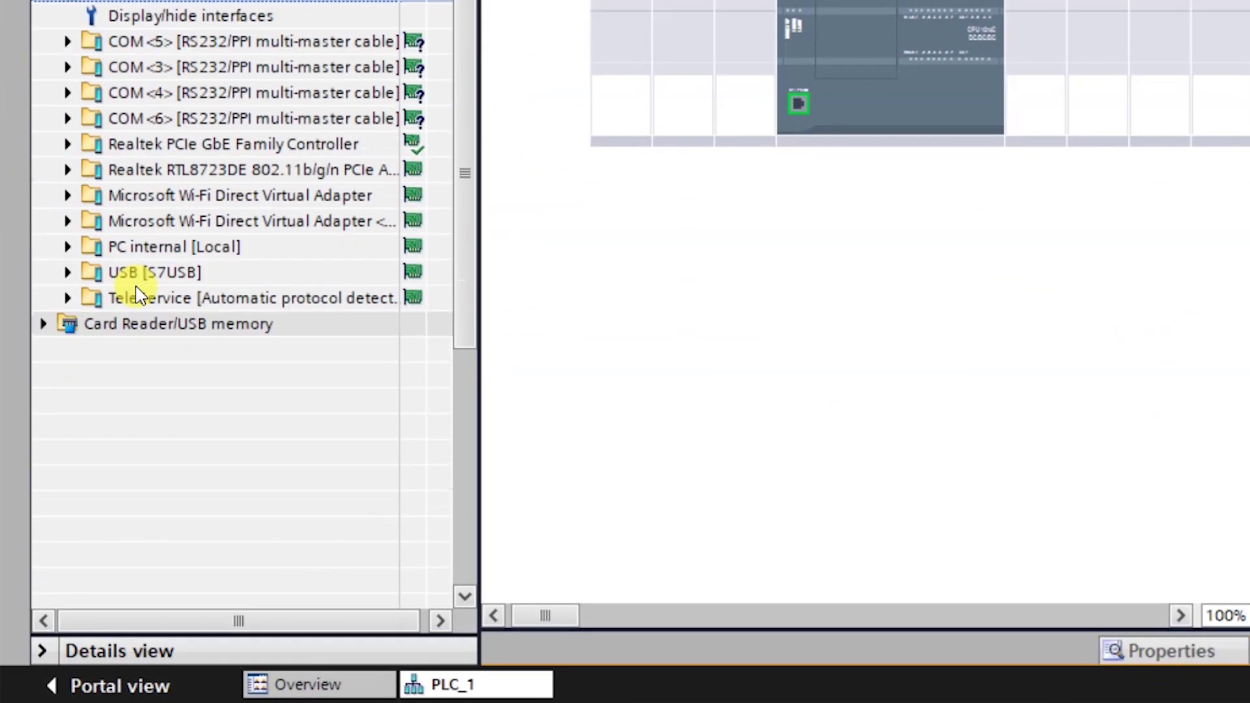
{"action": "left_click", "coordinate": [169, 147]}
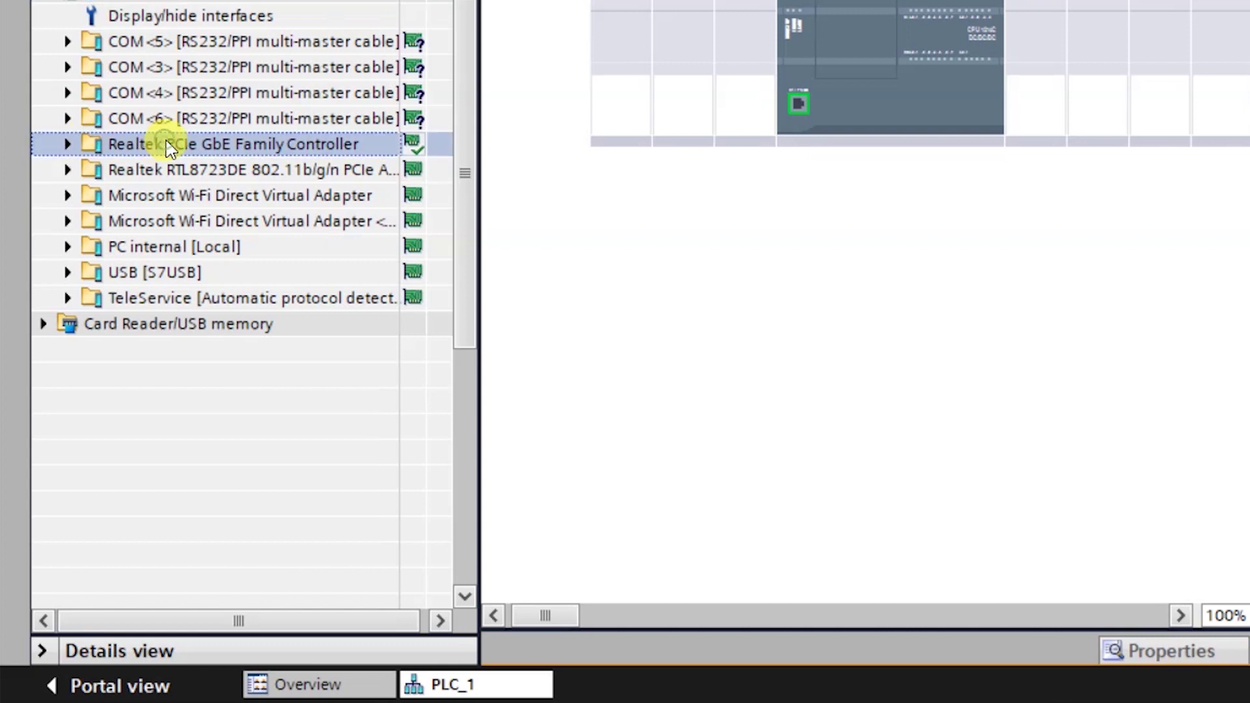
{"action": "left_click", "coordinate": [67, 146]}
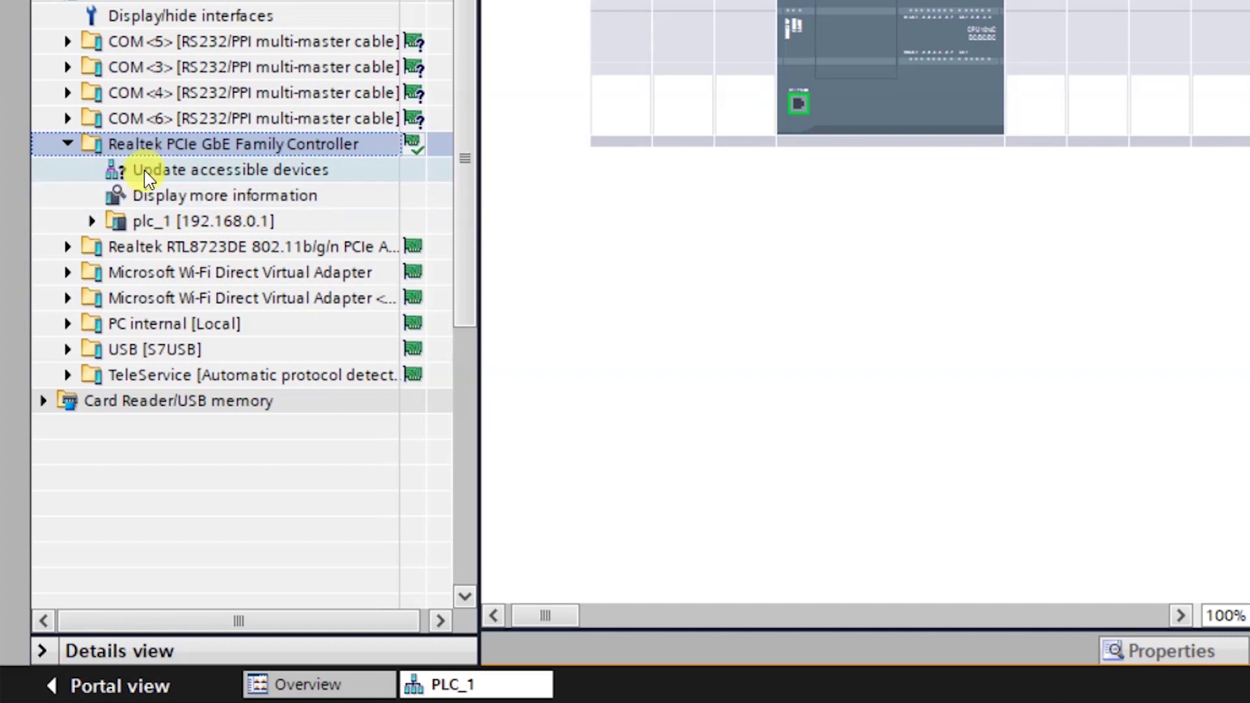
Update accessible devices and expand the found plc_1 [192.168.0.1]
{"action": "double_click", "coordinate": [237, 170]}
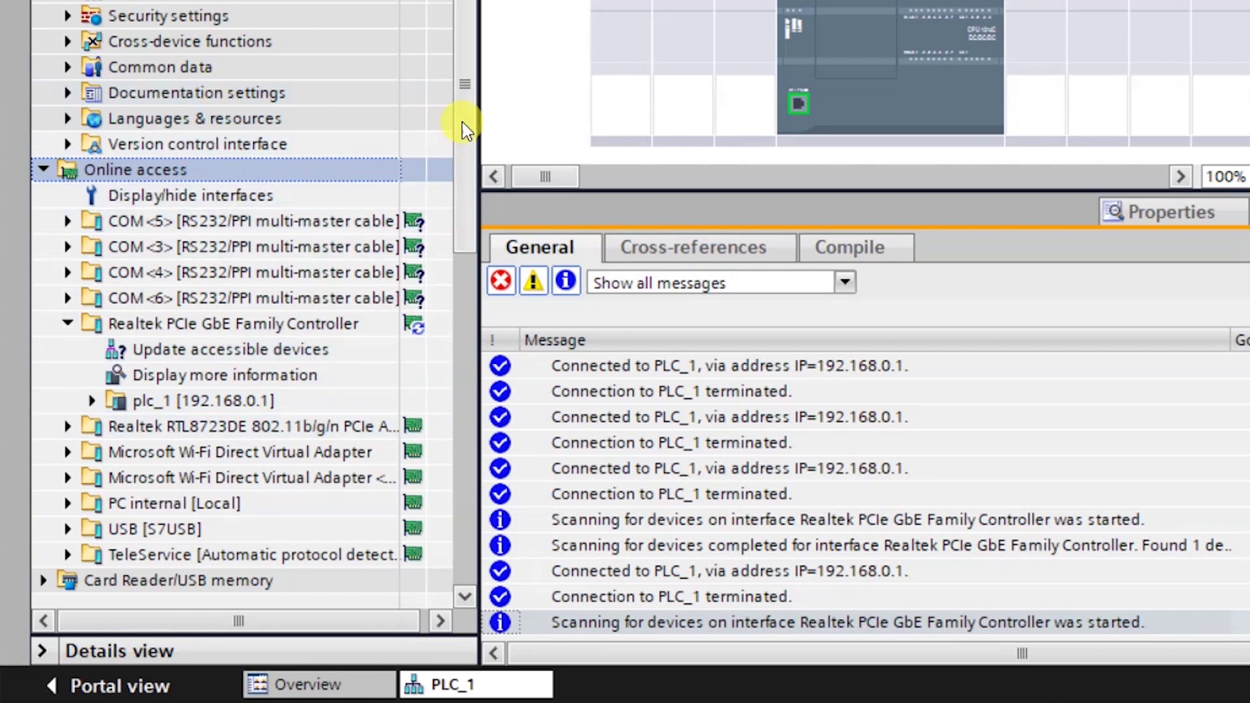
{"action": "left_click_drag", "start_coordinate": [464, 127], "coordinate": [463, 256]}
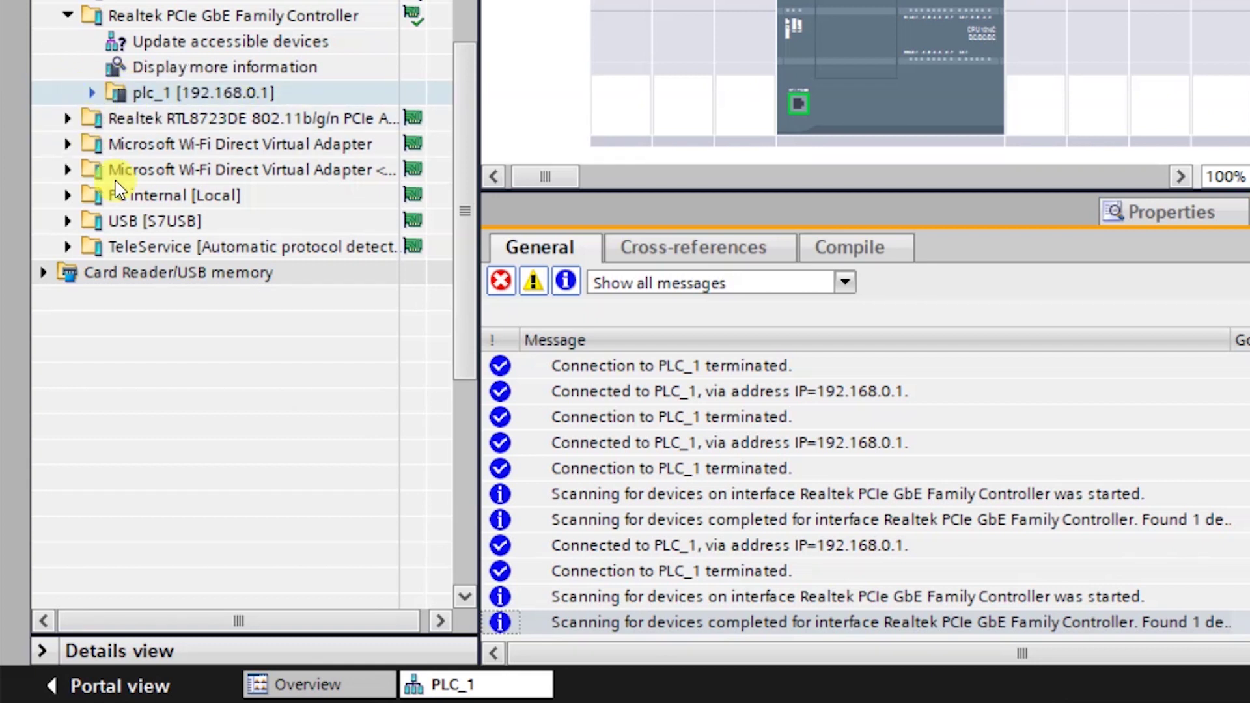
{"action": "double_click", "coordinate": [115, 101]}
{"action": "left_click", "coordinate": [263, 123]}
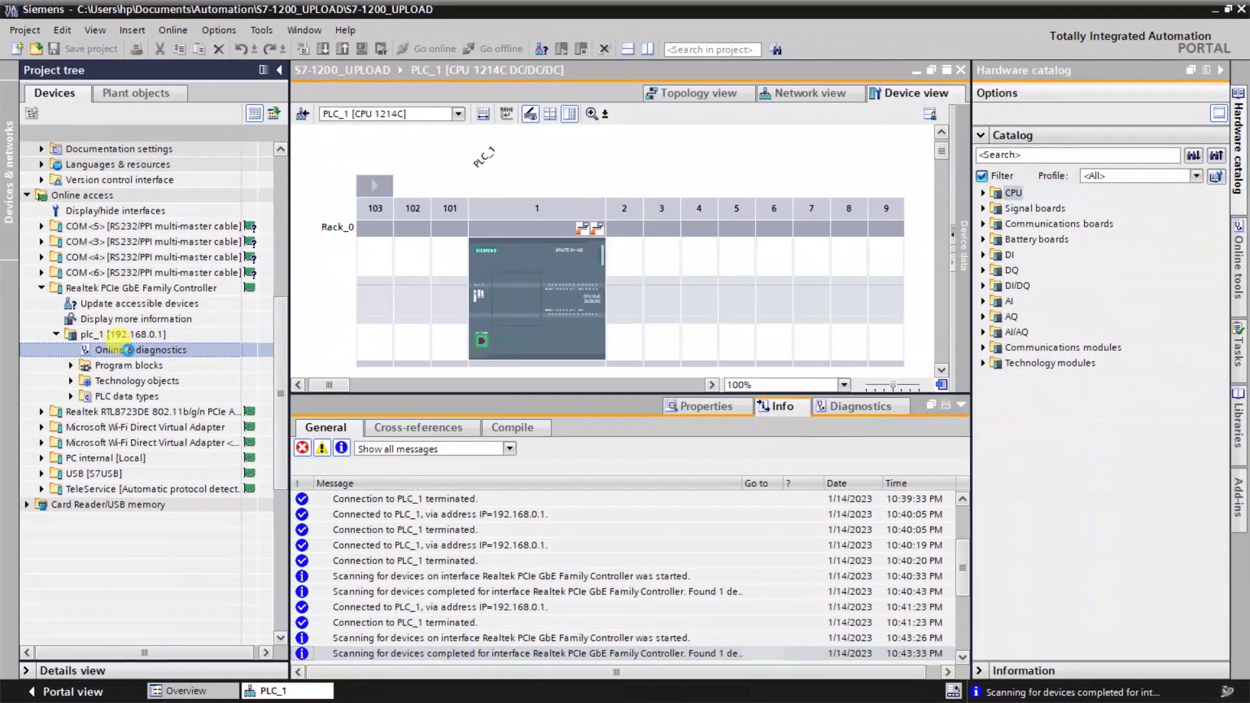
{"action": "double_click", "coordinate": [129, 350]}
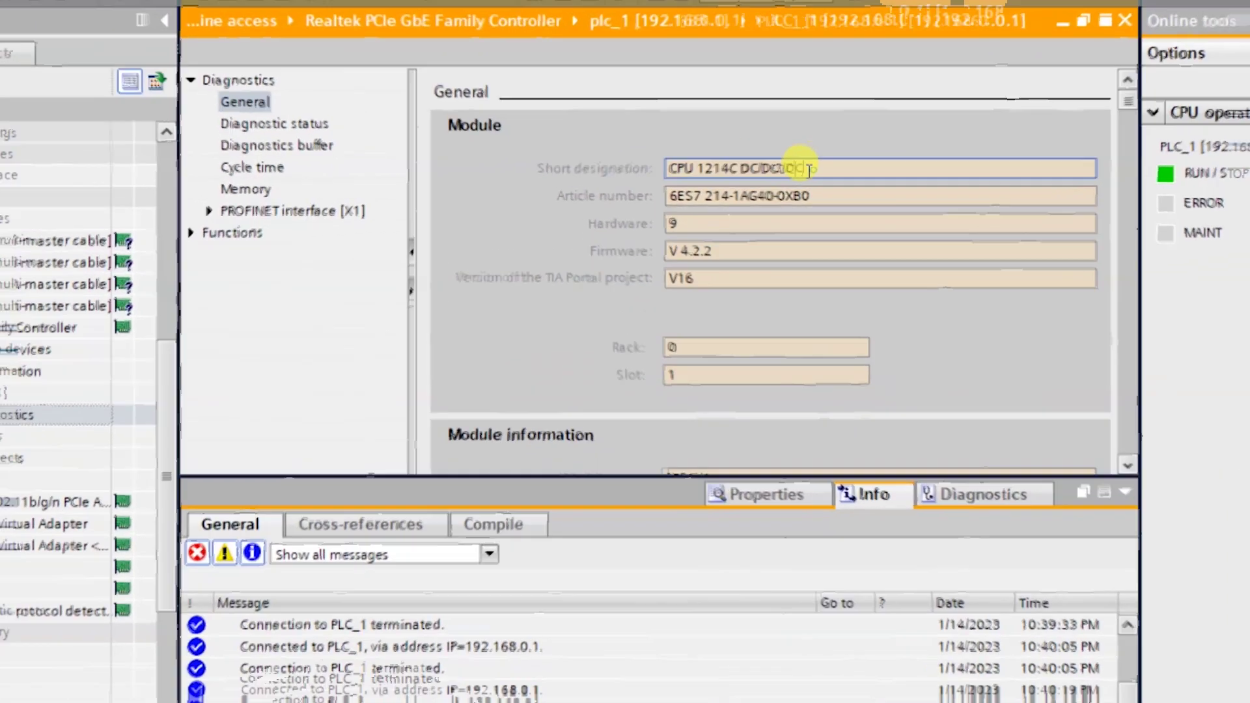
{"action": "left_click_drag", "start_coordinate": [731, 175], "coordinate": [636, 175]}
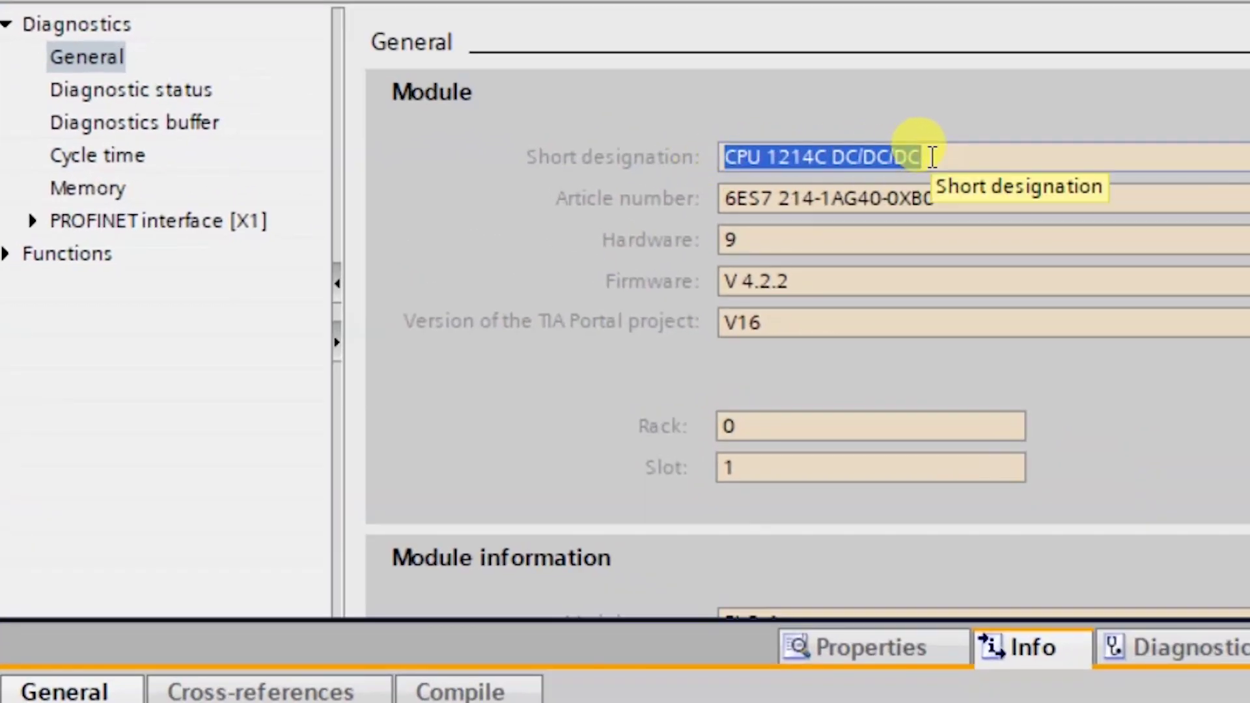
{"action": "left_click", "coordinate": [882, 198]}
{"action": "left_click_drag", "start_coordinate": [950, 204], "coordinate": [683, 202]}
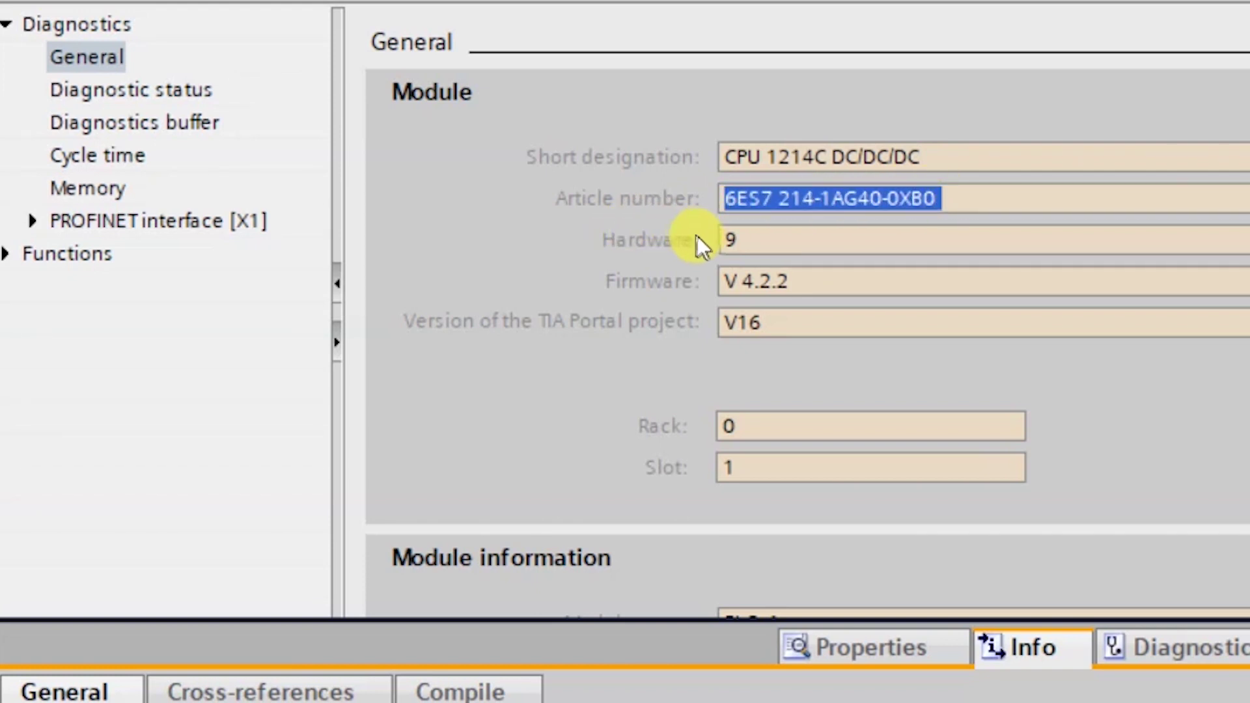
{"action": "left_click_drag", "start_coordinate": [802, 280], "coordinate": [677, 280]}
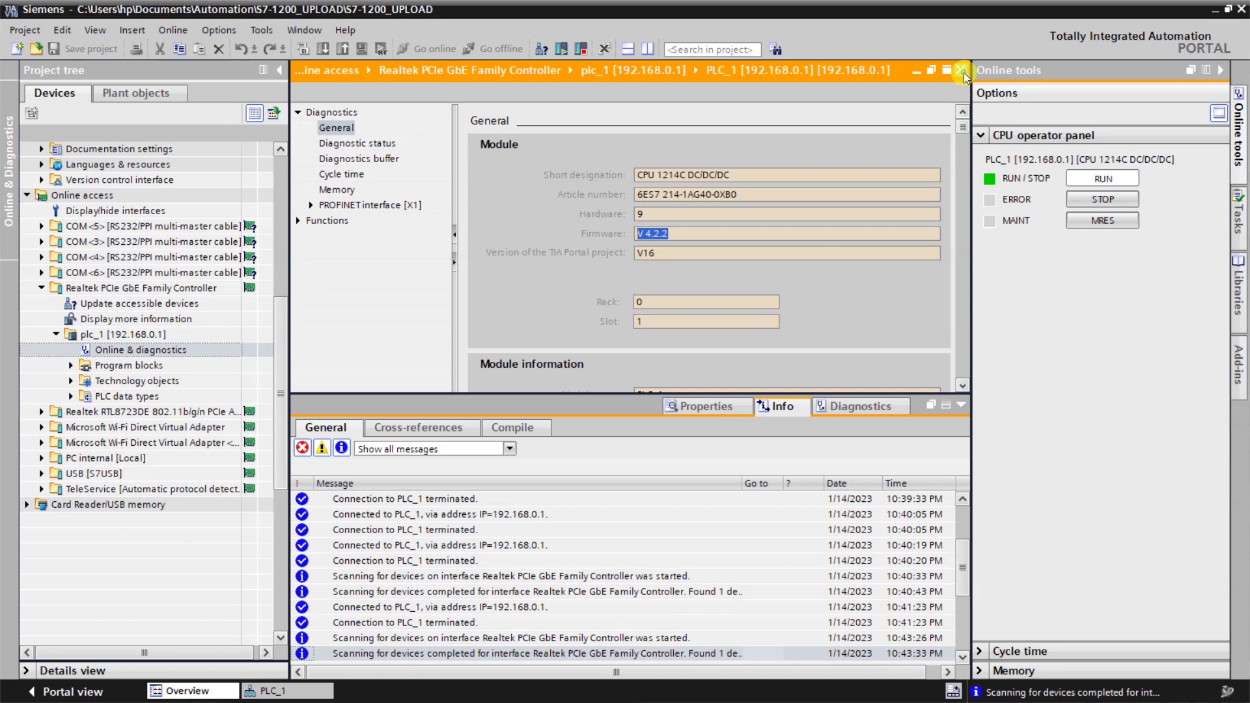
{"action": "left_click", "coordinate": [962, 70]}
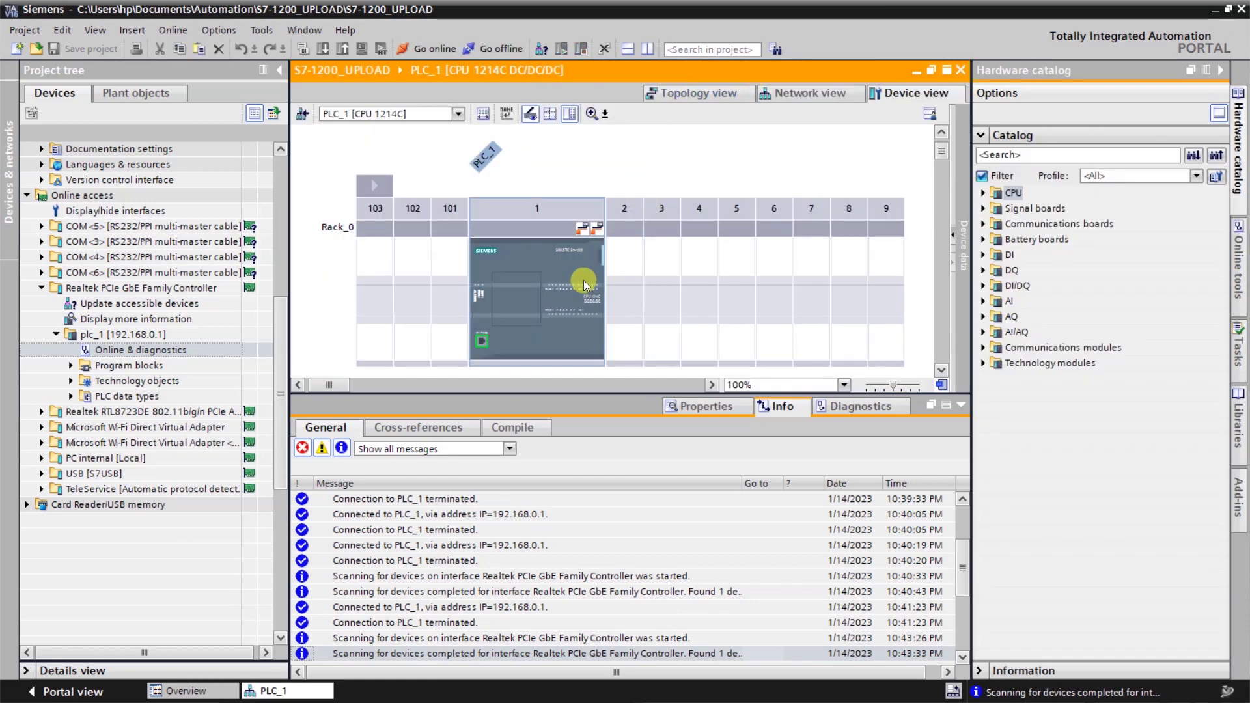
Go offline and delete the CPU 1214C from rack slot 1, leaving Rack_0 empty
{"action": "left_click", "coordinate": [572, 257]}
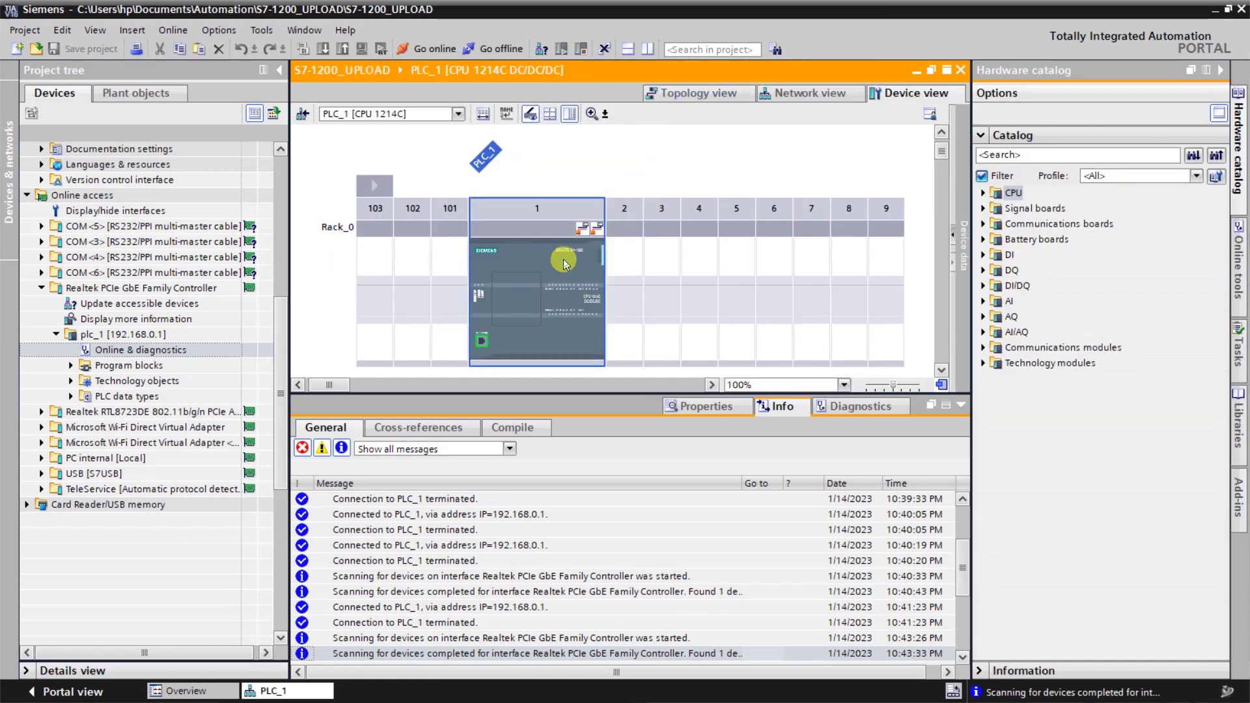
{"action": "left_click", "coordinate": [514, 49]}
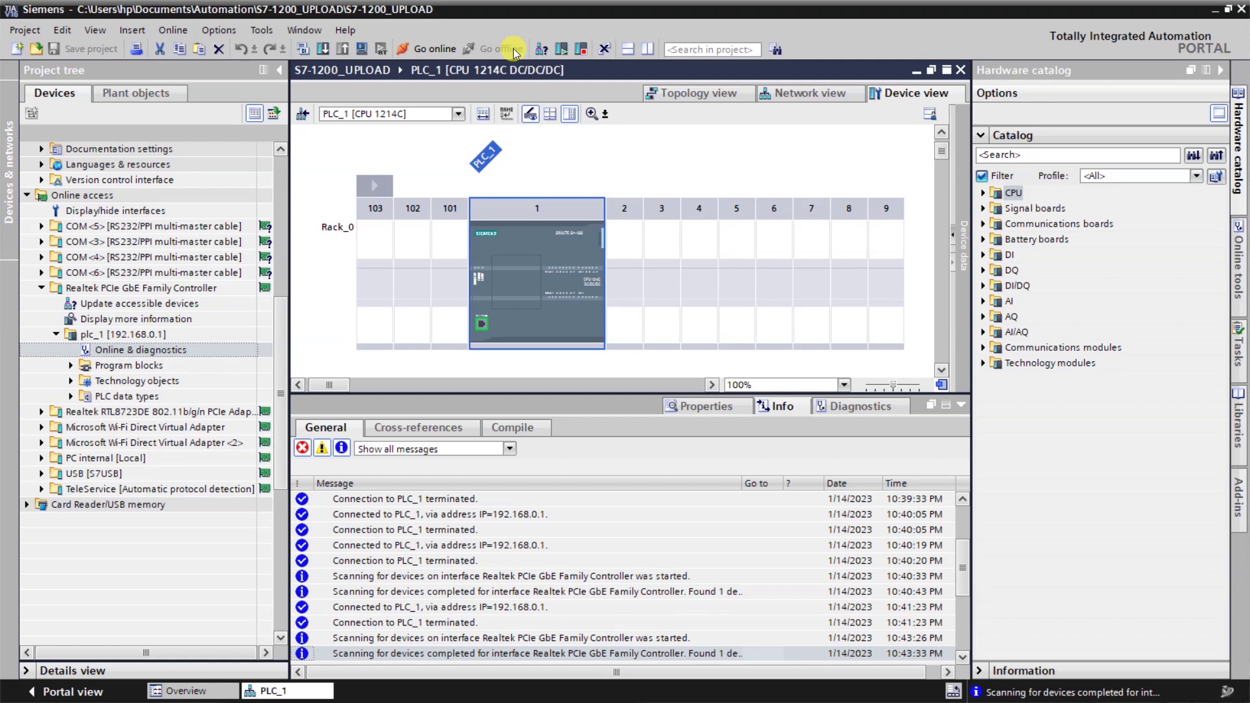
{"action": "key", "text": "Delete"}
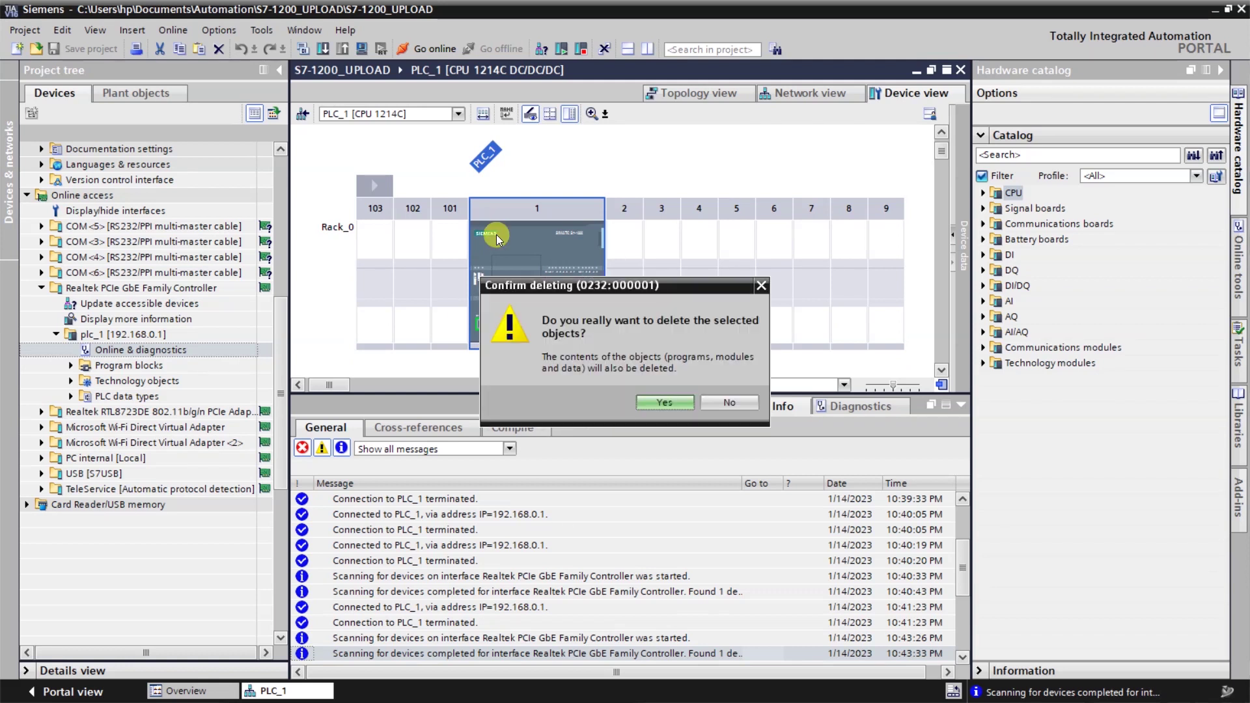
{"action": "left_click", "coordinate": [664, 400]}
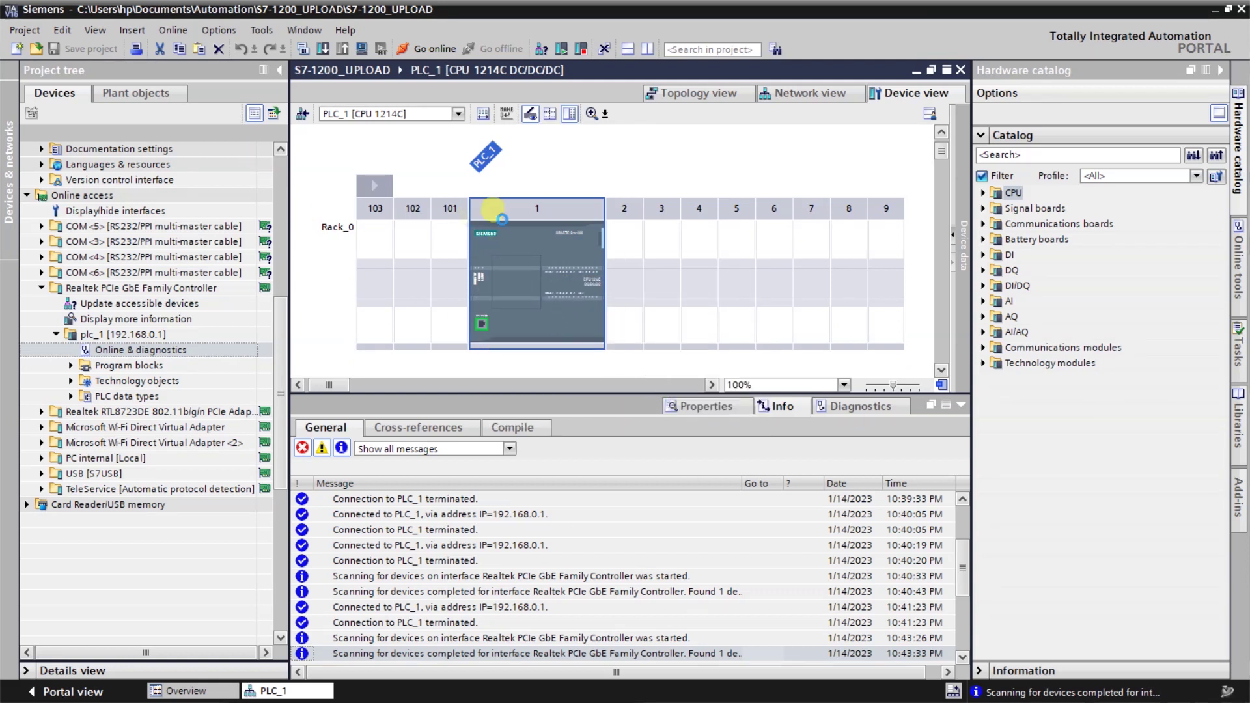
{"action": "left_click", "coordinate": [961, 405]}
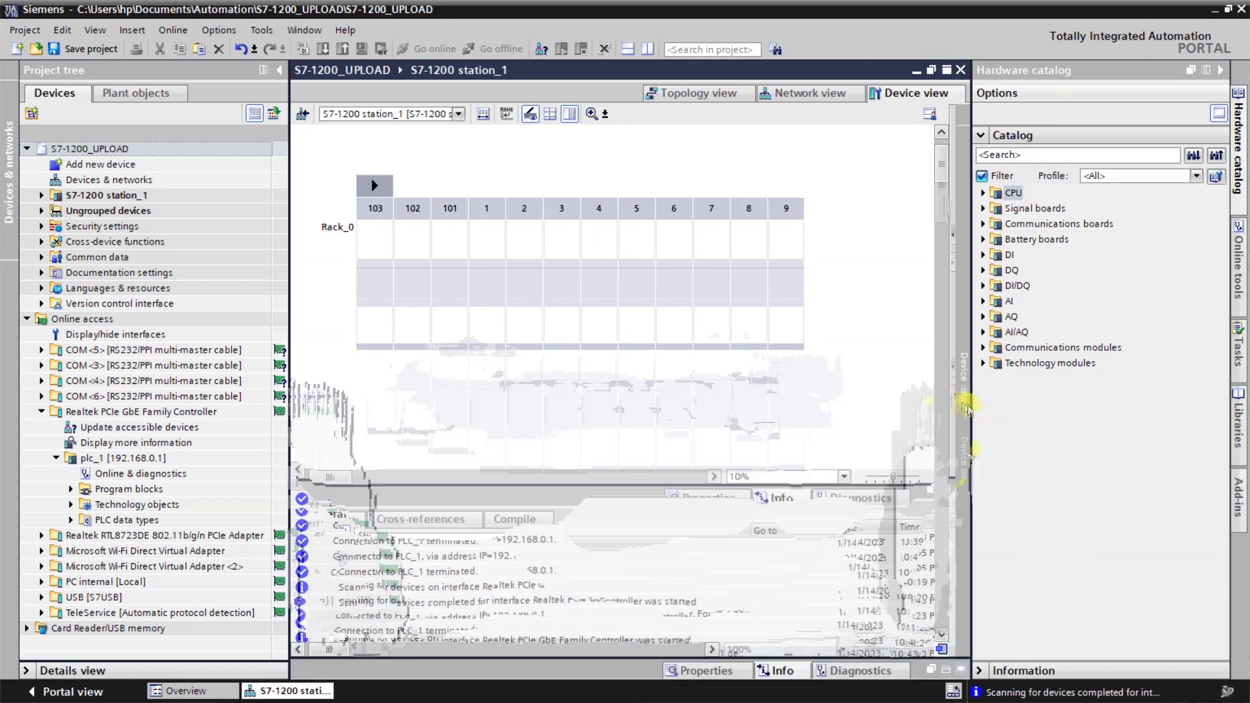
{"action": "left_click", "coordinate": [489, 233]}
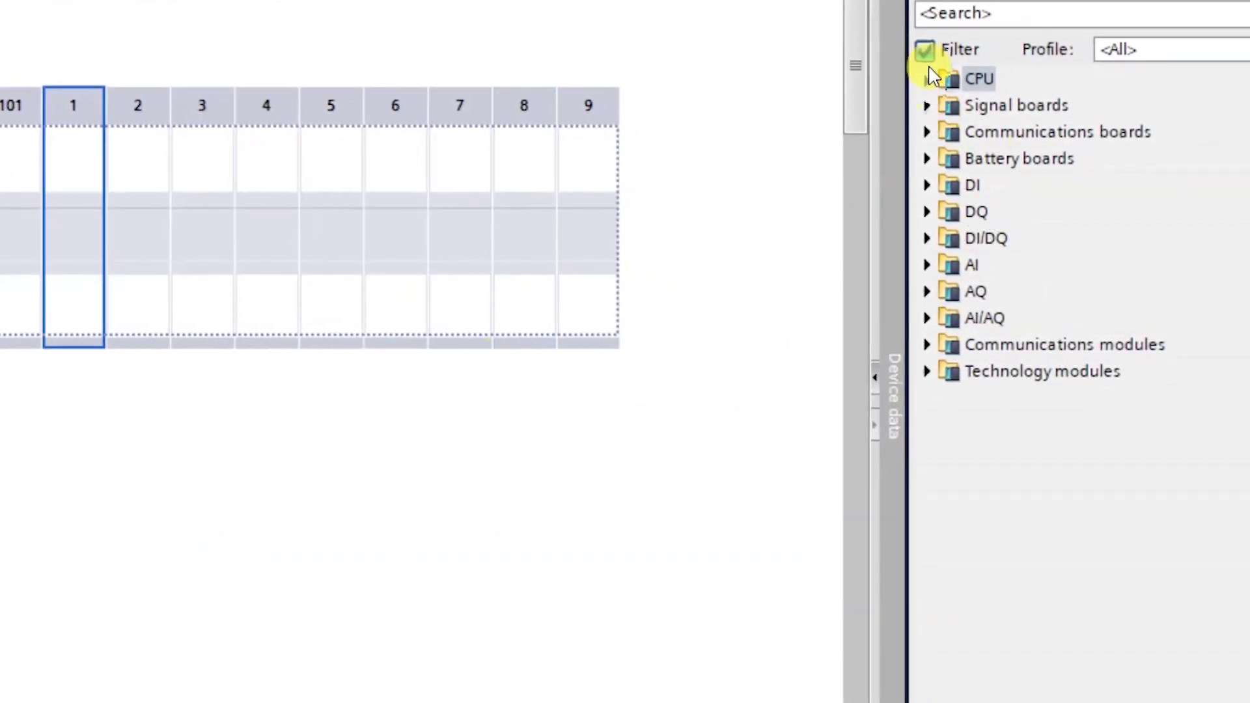
Drag CPU 1214C DC/DC/DC 6ES7 214-1AG40-0XB0 from the Hardware catalog onto rack slot 1
{"action": "left_click", "coordinate": [927, 79]}
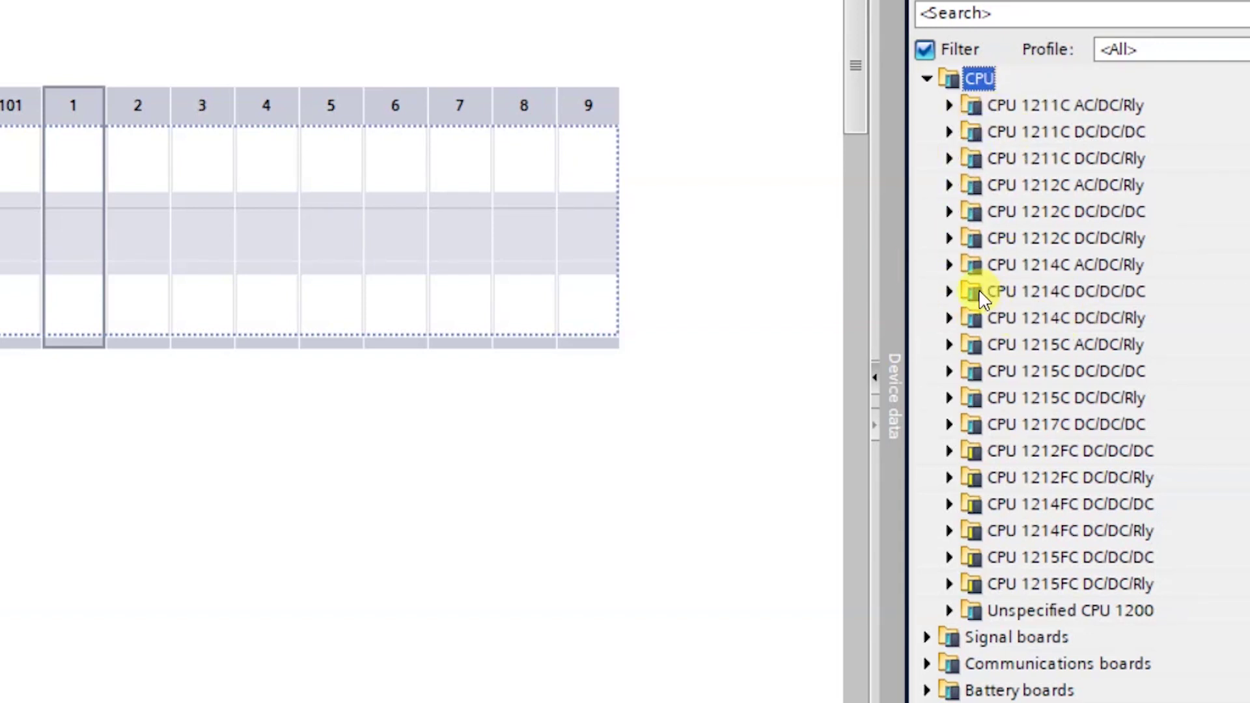
{"action": "left_click", "coordinate": [949, 293]}
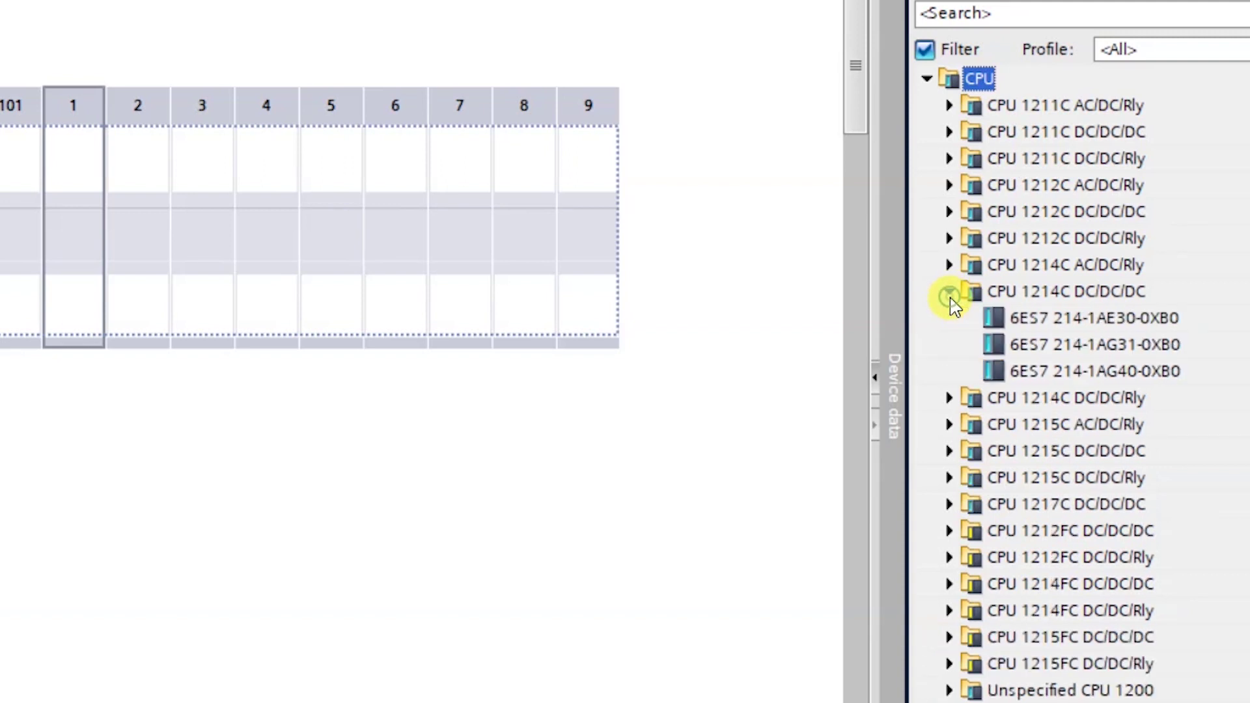
{"action": "left_click", "coordinate": [1112, 382]}
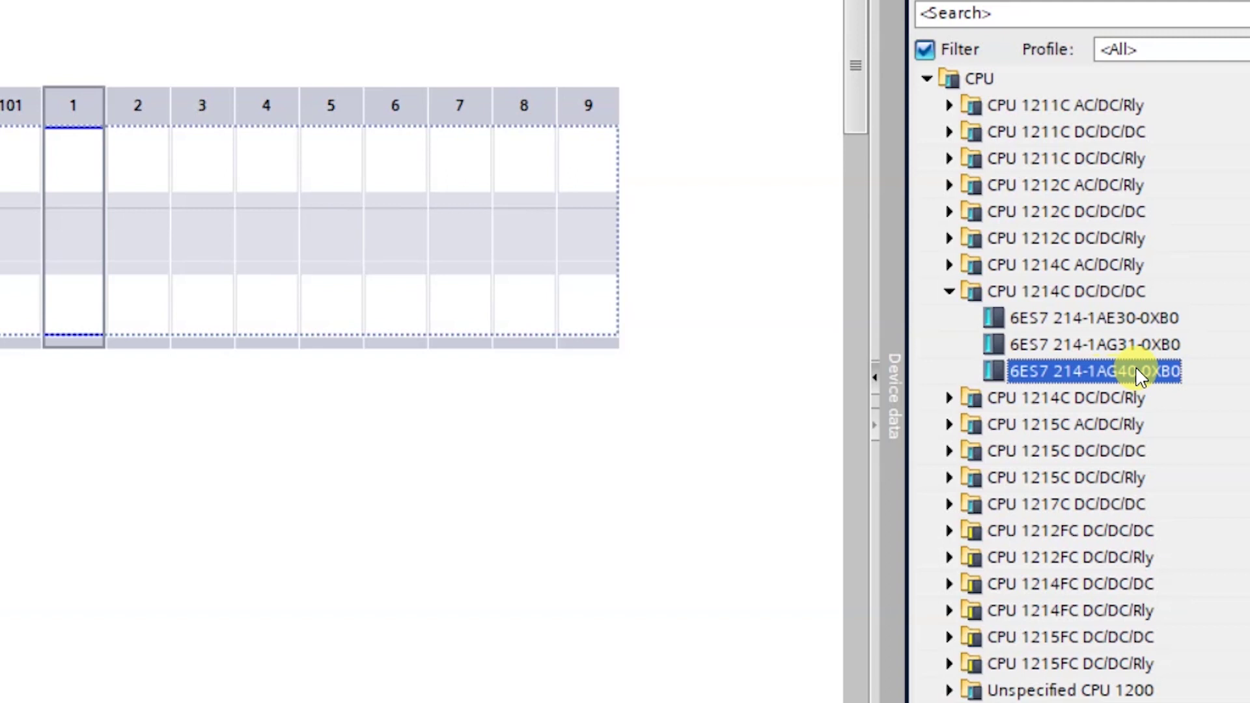
{"action": "left_click_drag", "start_coordinate": [1120, 372], "coordinate": [65, 167]}
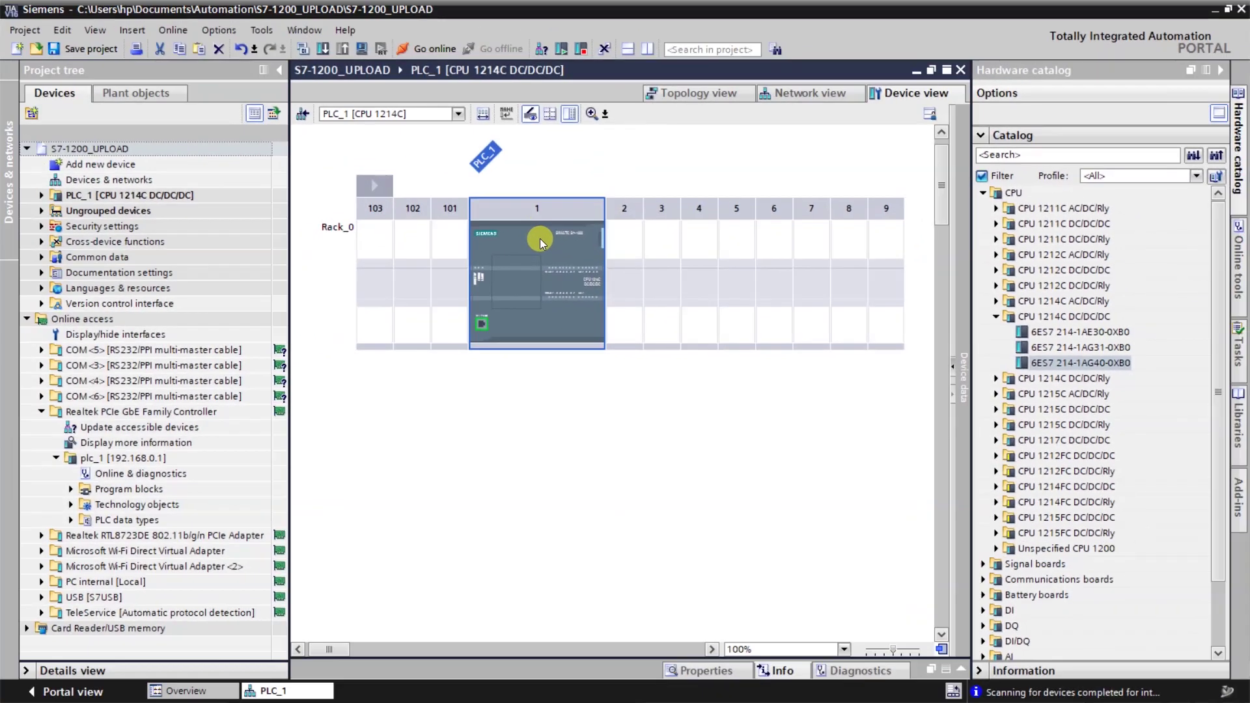
Change PLC_1's CPU firmware from V4.4 to V4.2 via Catalog information in Properties
{"action": "double_click", "coordinate": [540, 239]}
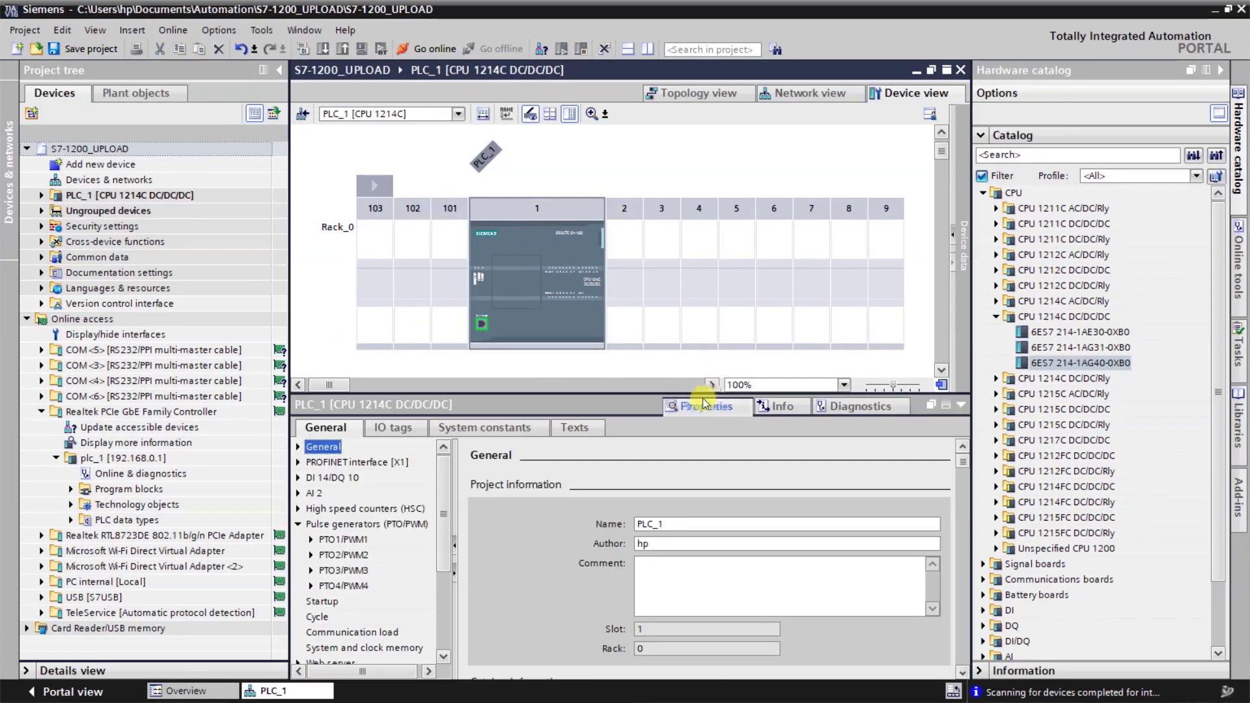
{"action": "left_click_drag", "start_coordinate": [641, 395], "coordinate": [631, 246]}
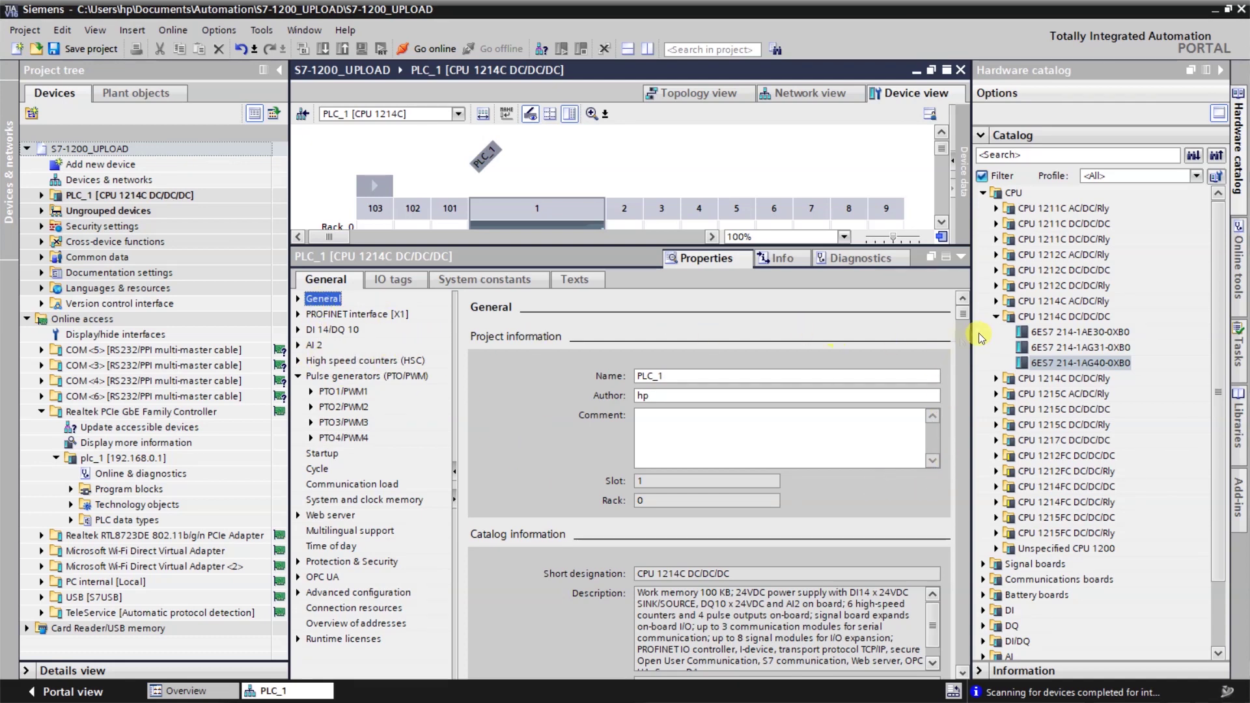
{"action": "left_click_drag", "start_coordinate": [961, 317], "coordinate": [961, 373]}
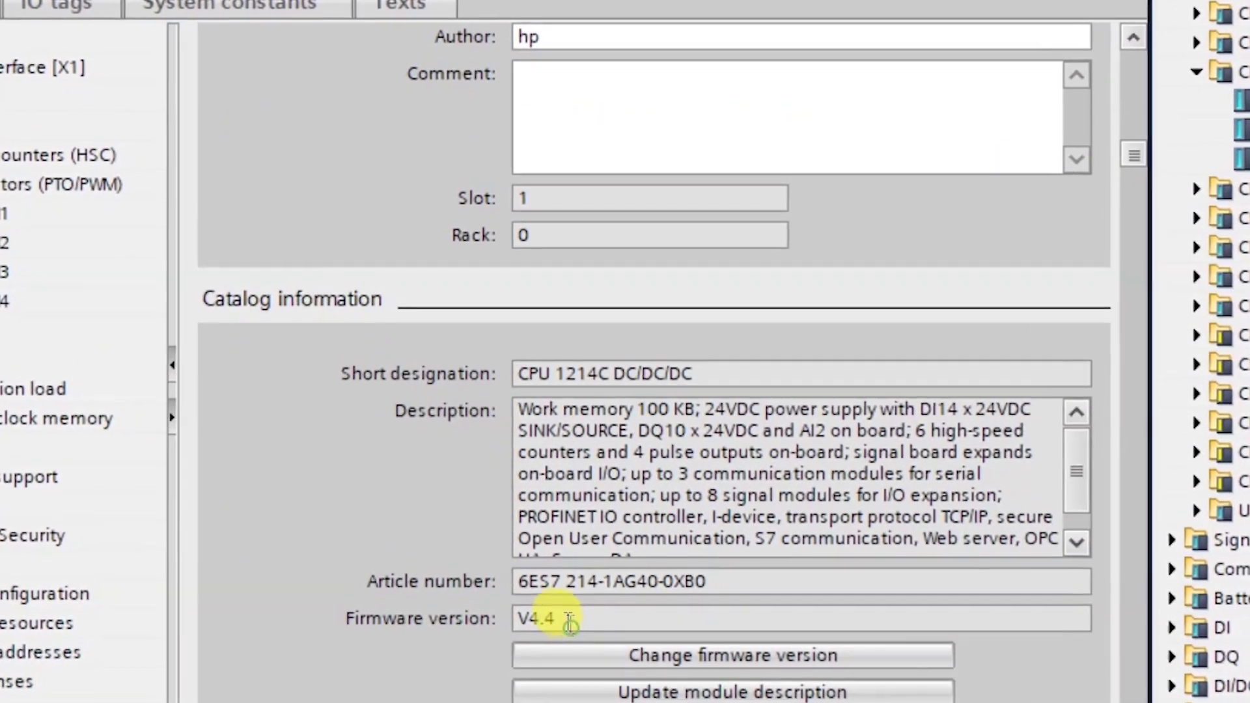
{"action": "left_click", "coordinate": [762, 649]}
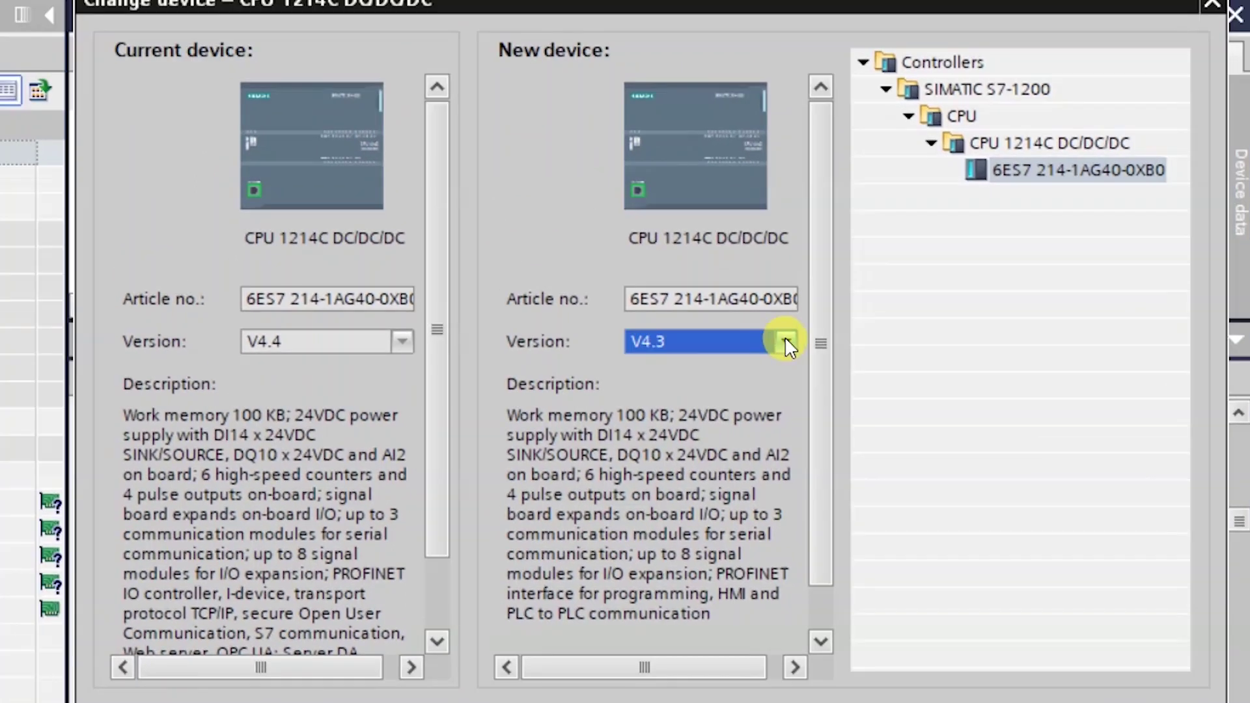
{"action": "left_click", "coordinate": [785, 340]}
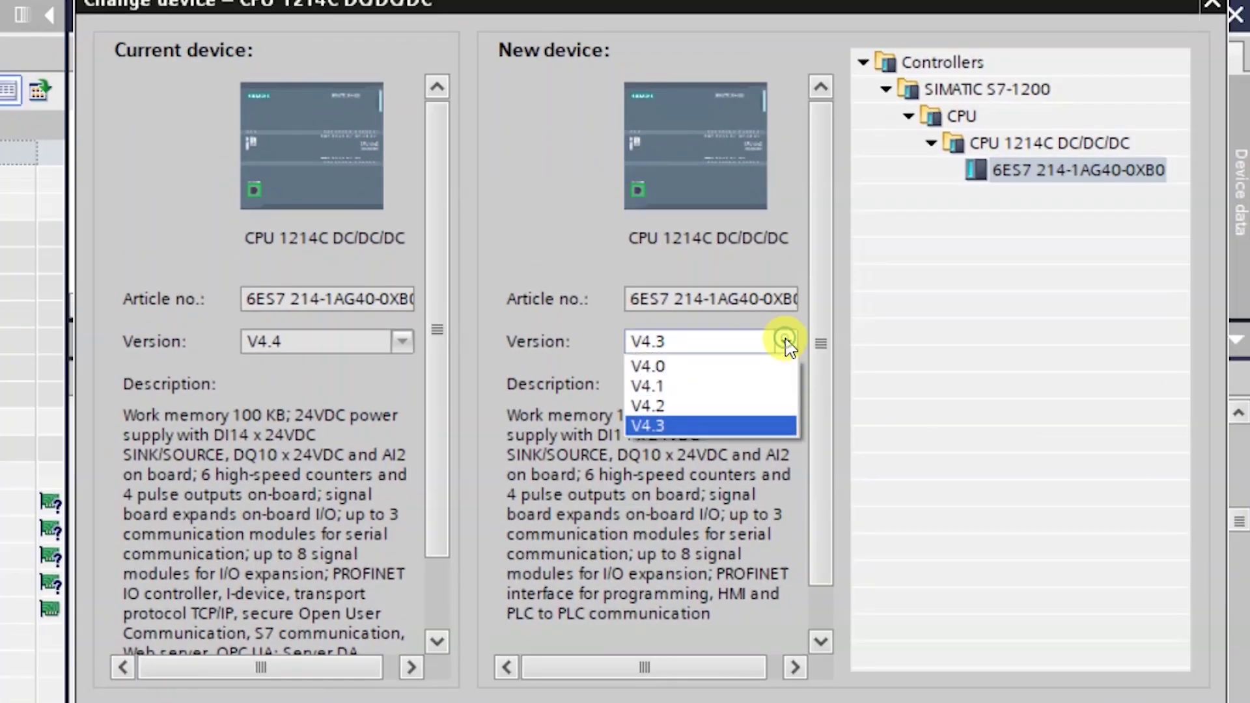
{"action": "left_click", "coordinate": [658, 407]}
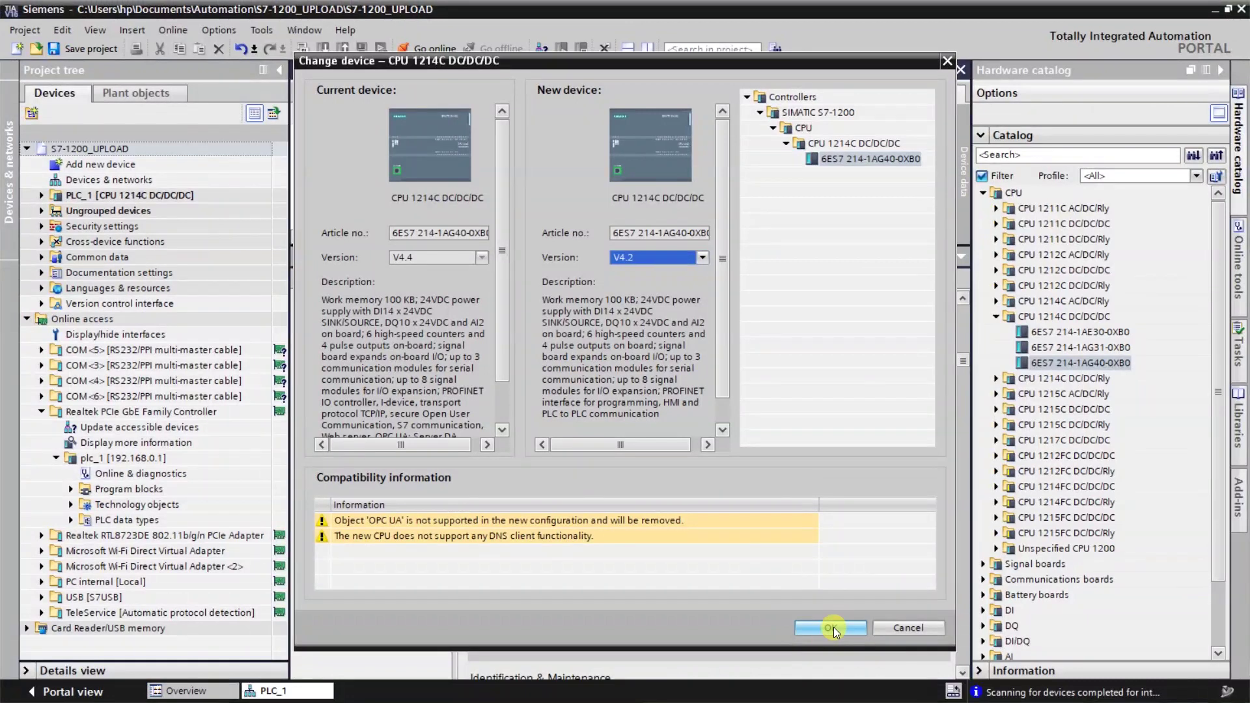
{"action": "left_click", "coordinate": [832, 628]}
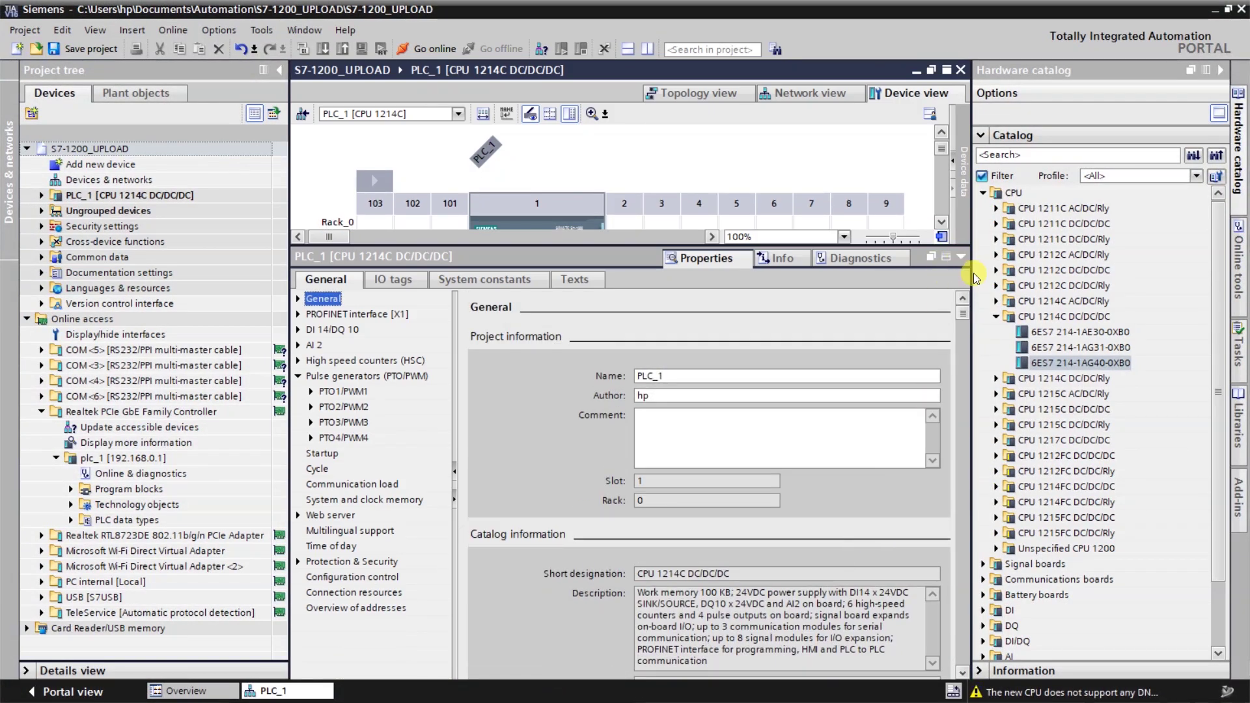
Save the S7-1200_UPLOAD project with the slot 1 CPU selected
{"action": "left_click", "coordinate": [962, 261]}
{"action": "left_click", "coordinate": [581, 236]}
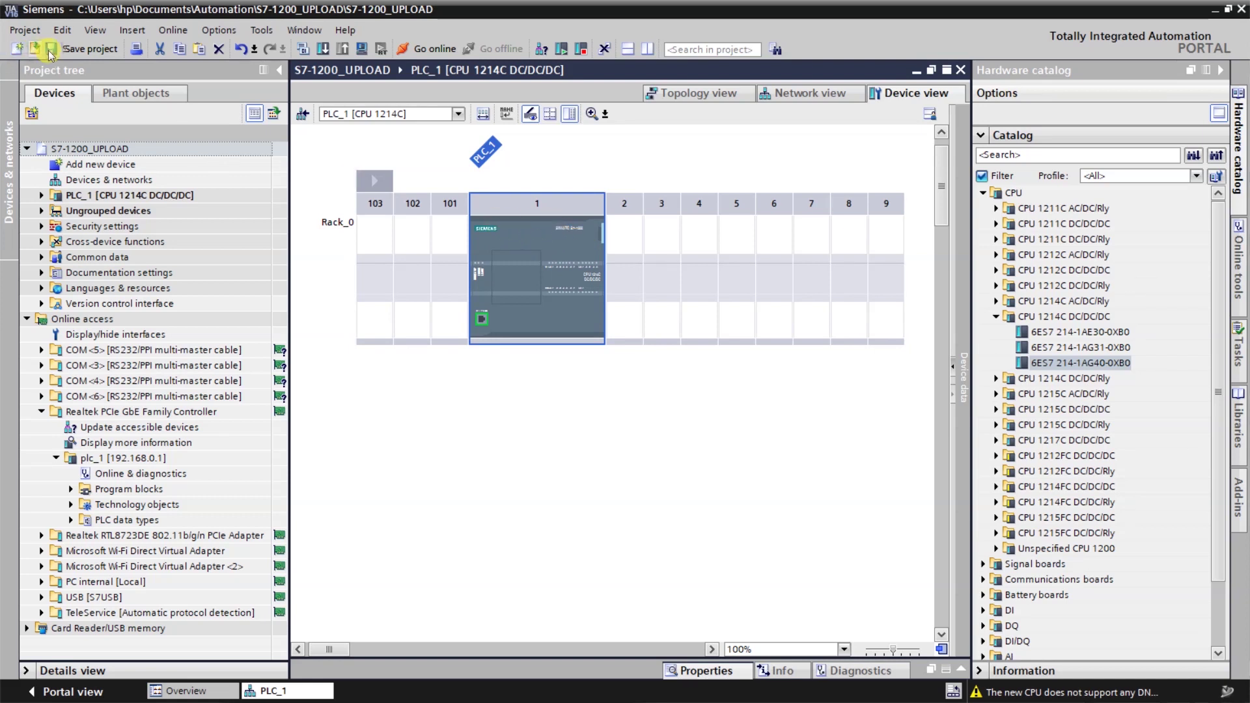
{"action": "left_click", "coordinate": [82, 49]}
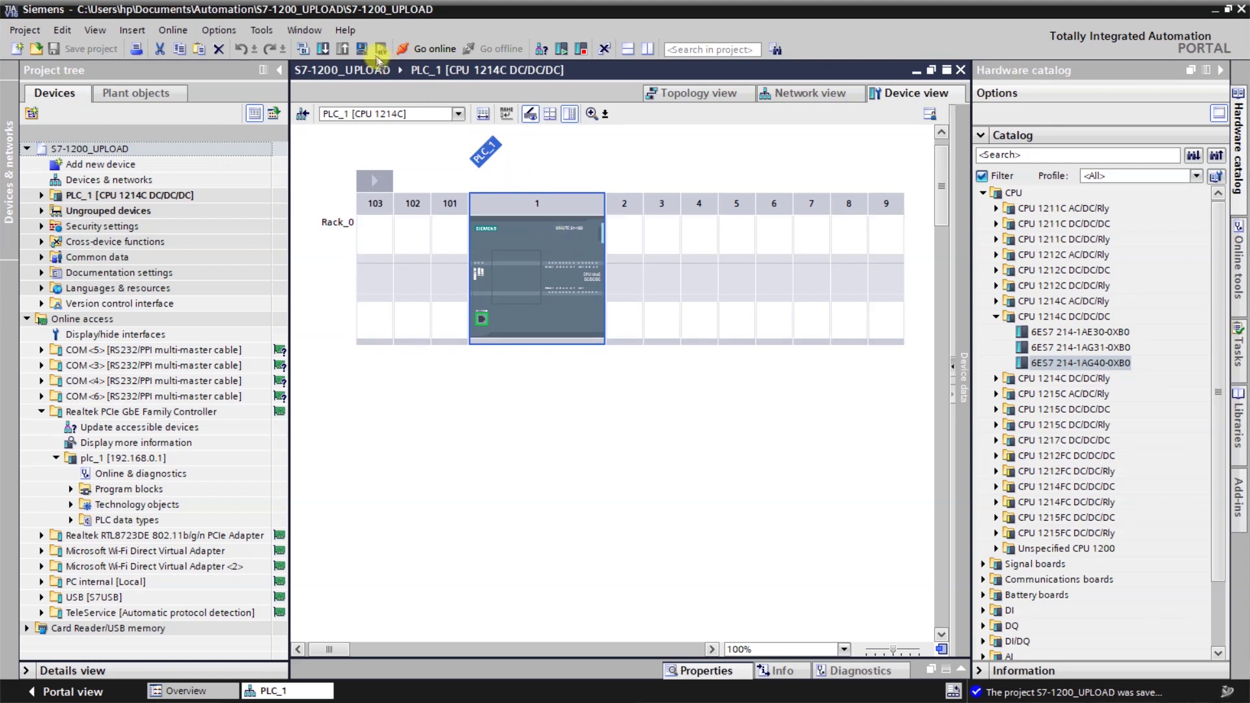
Go online to PLC_1 at 192.168.0.1 found by the network search
{"action": "left_click", "coordinate": [425, 52]}
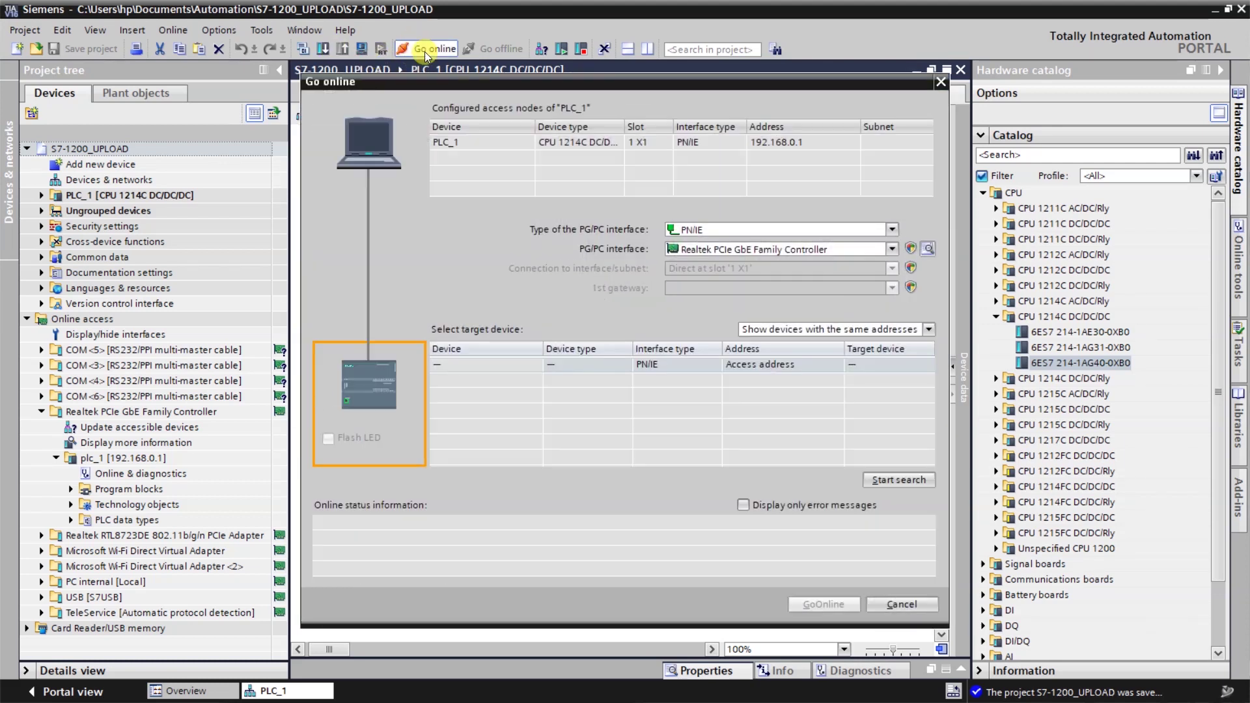
{"action": "left_click", "coordinate": [900, 480]}
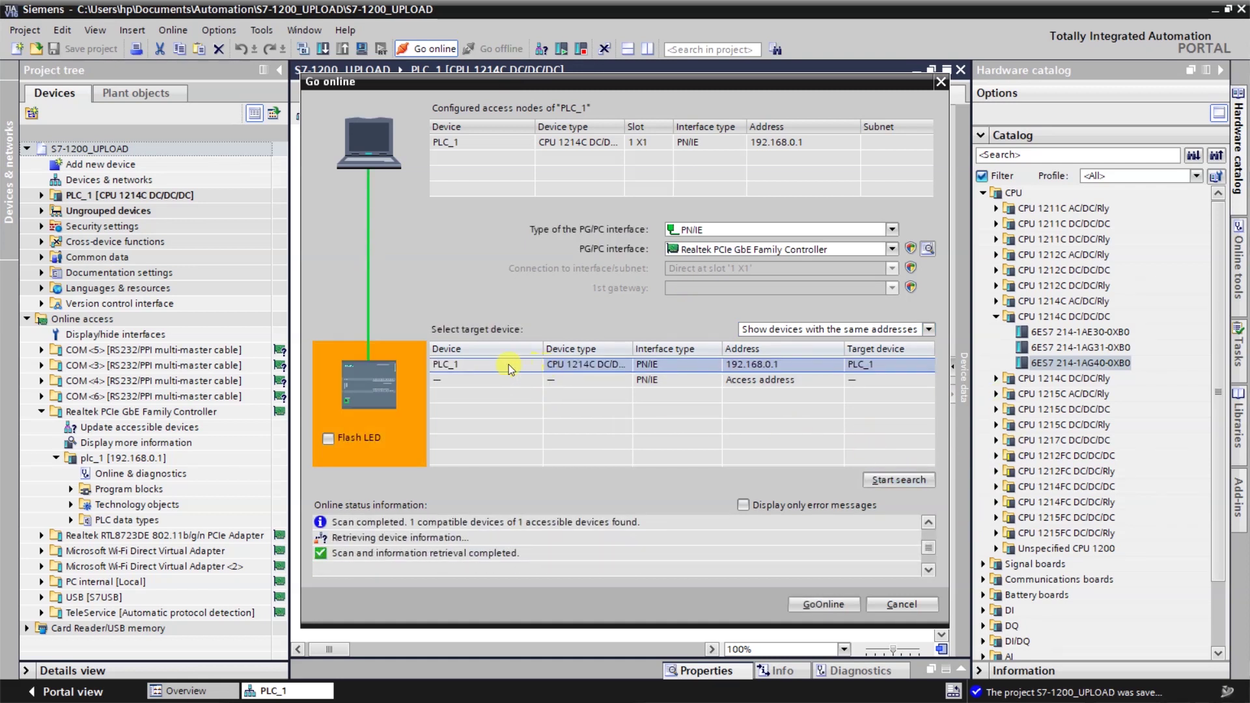
{"action": "left_click", "coordinate": [815, 604]}
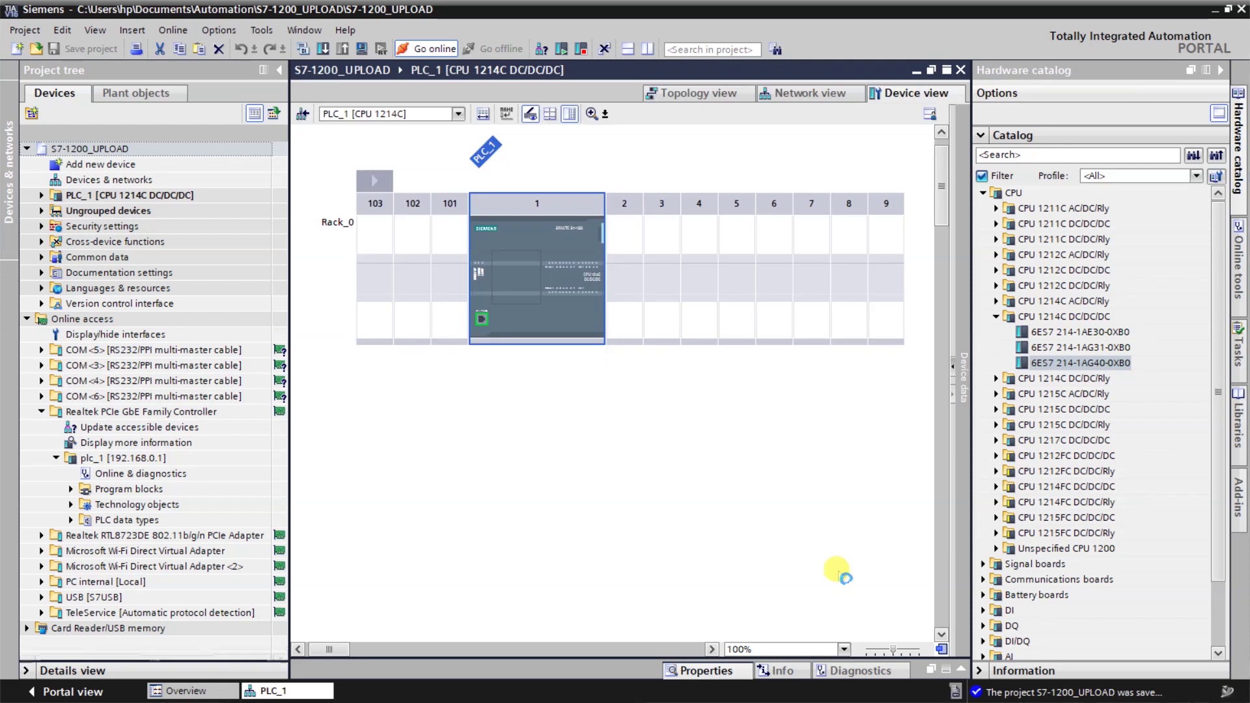
{"action": "left_click", "coordinate": [408, 279]}
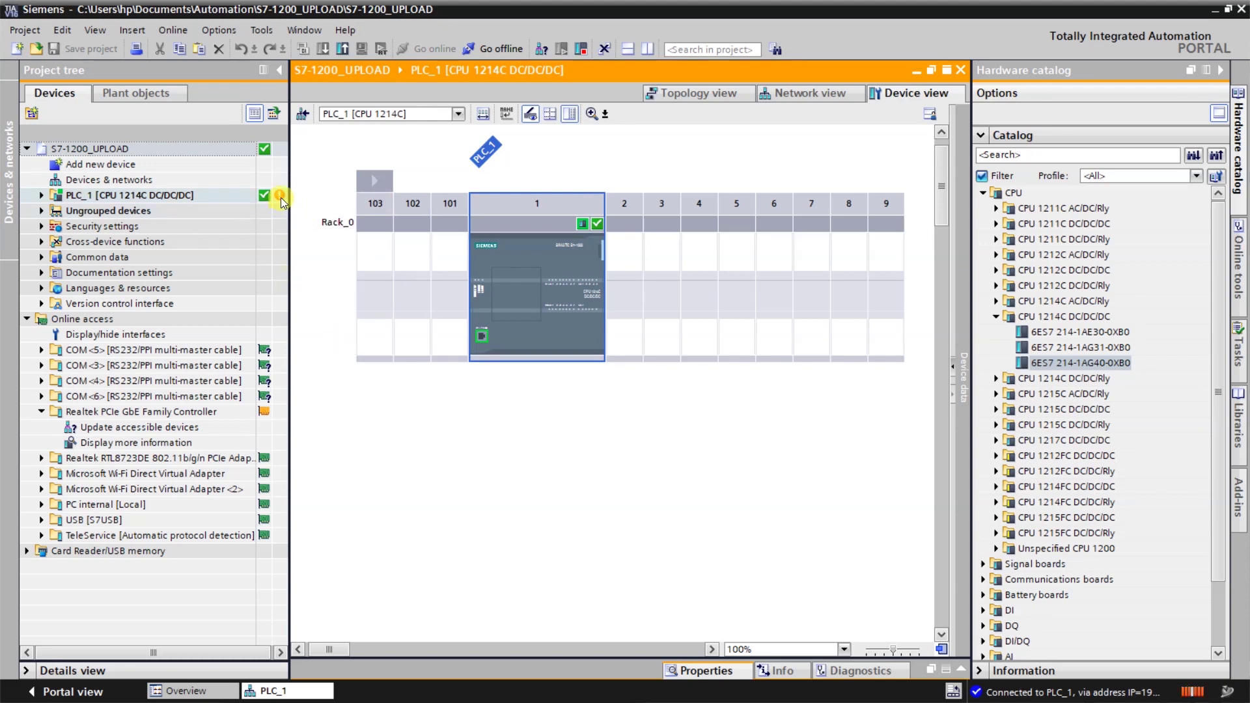
Expand PLC_1 [CPU 1214C DC/DC/DC] to show its folders and bring up its context menu
{"action": "left_click", "coordinate": [42, 195]}
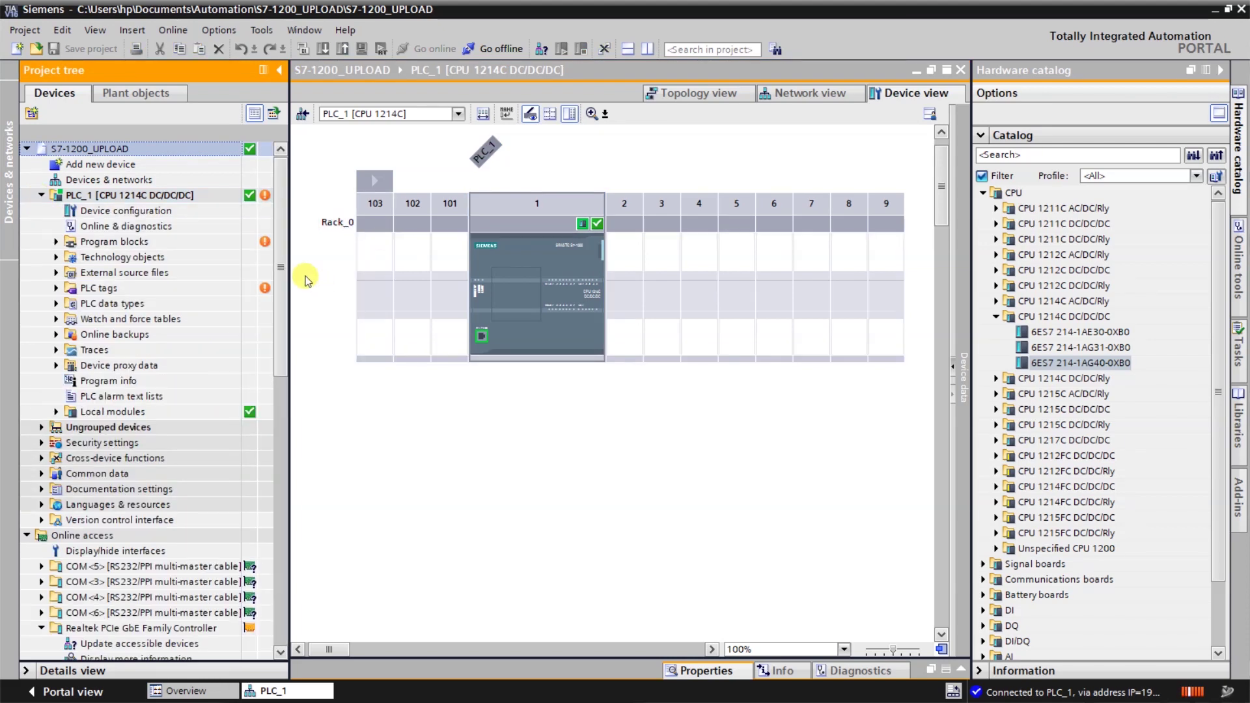
{"action": "scroll", "coordinate": [280, 189], "scroll_direction": "down", "scroll_amount": 1}
{"action": "scroll", "coordinate": [280, 189], "scroll_direction": "up", "scroll_amount": 1}
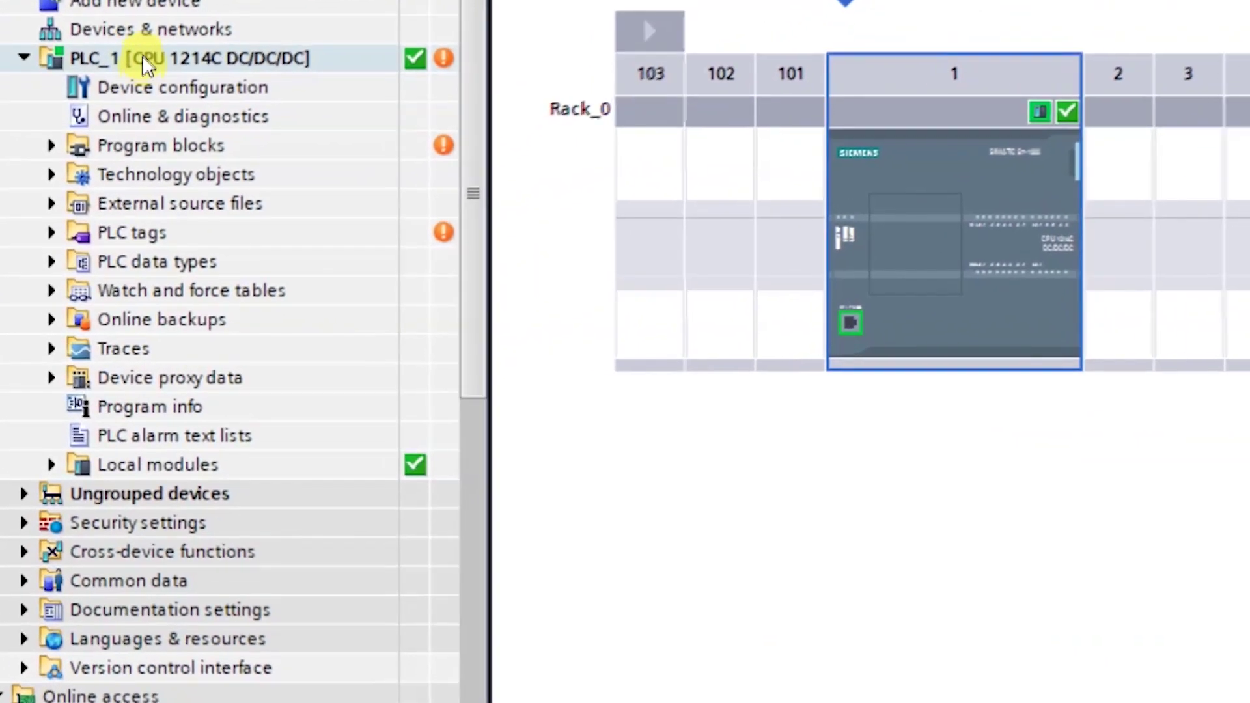
{"action": "left_click", "coordinate": [105, 193]}
{"action": "right_click", "coordinate": [146, 63]}
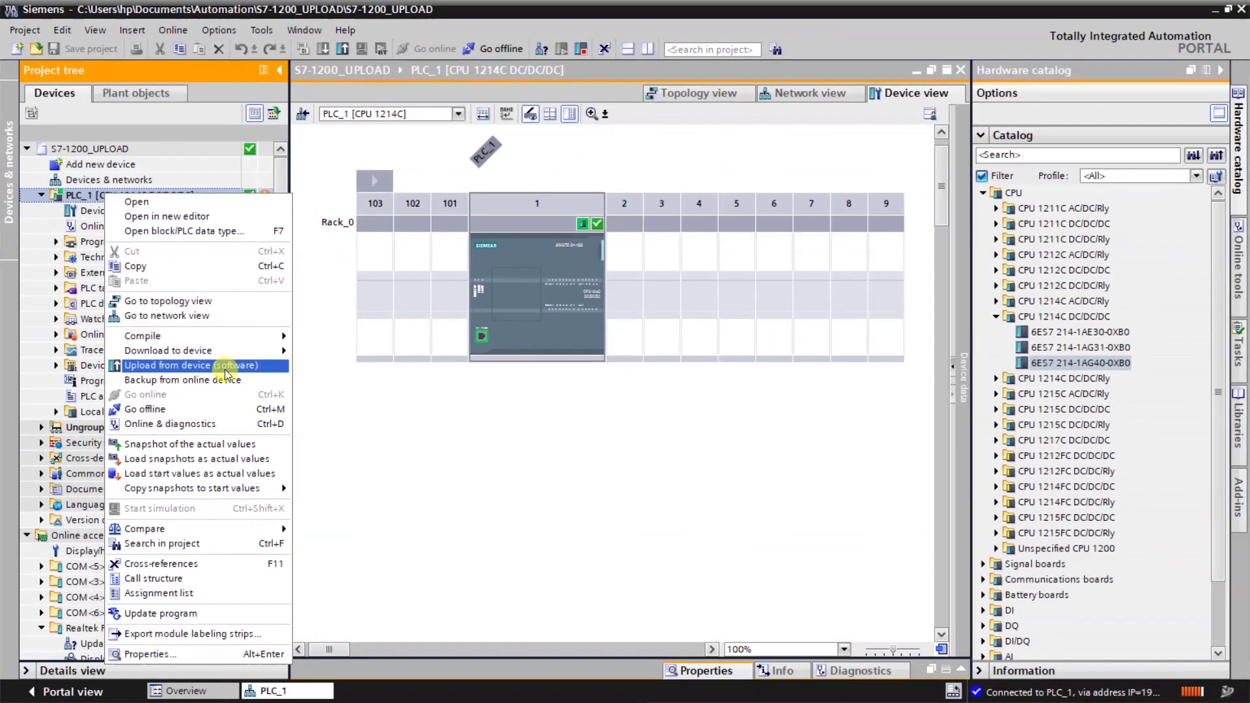
Upload PLC_1's software into the project, allowing the program blocks upload to continue
{"action": "left_click", "coordinate": [226, 369]}
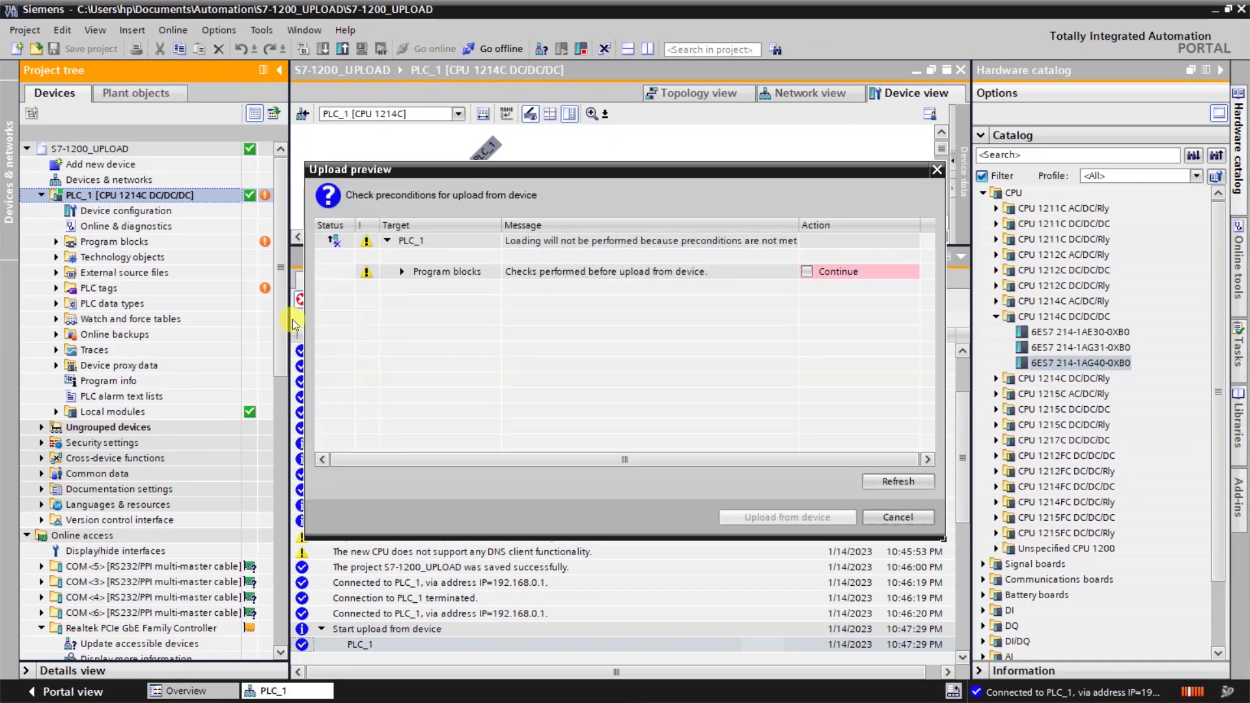
{"action": "left_click", "coordinate": [807, 271]}
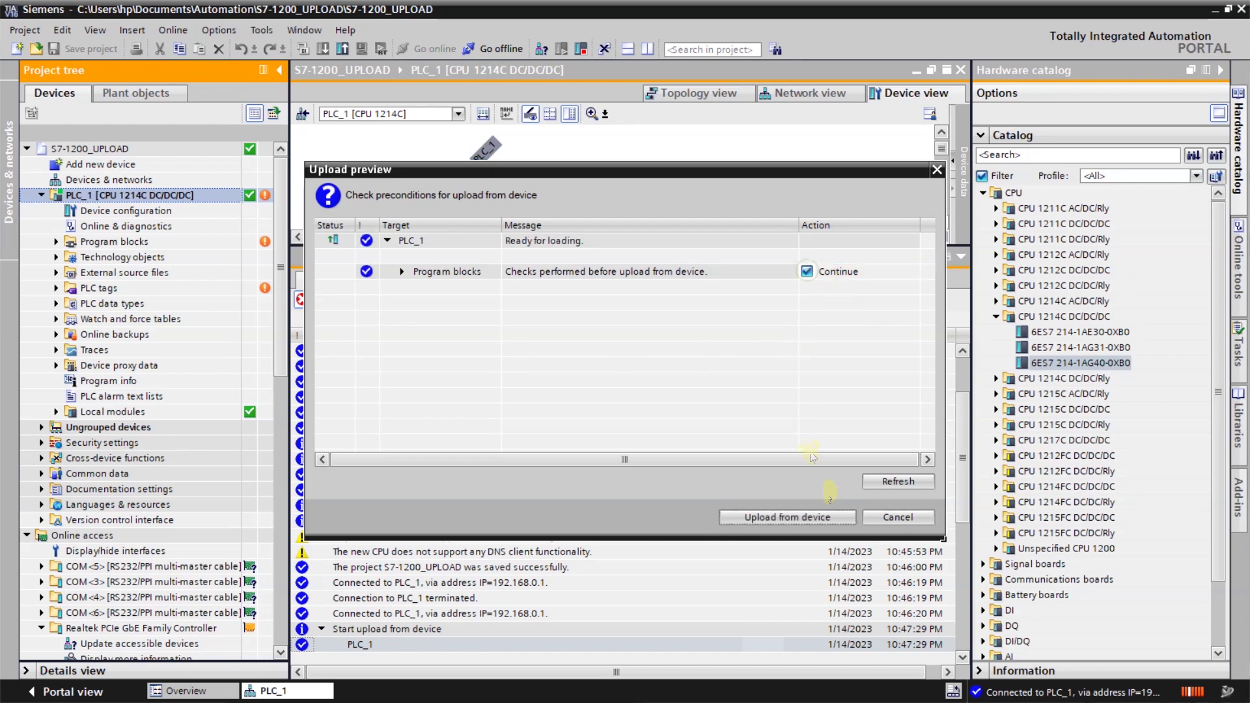
{"action": "left_click", "coordinate": [799, 516]}
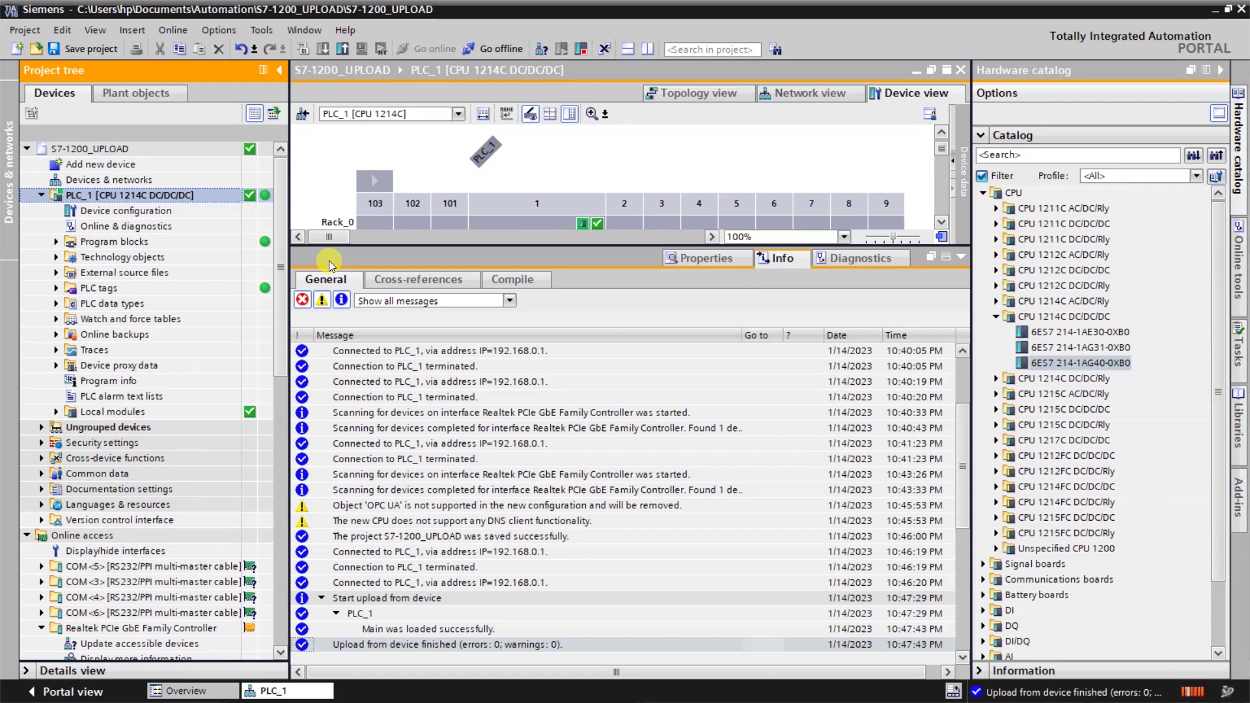
Open Main [OB1] from Program blocks in the ladder editor with the Inspector window collapsed
{"action": "left_click", "coordinate": [56, 243]}
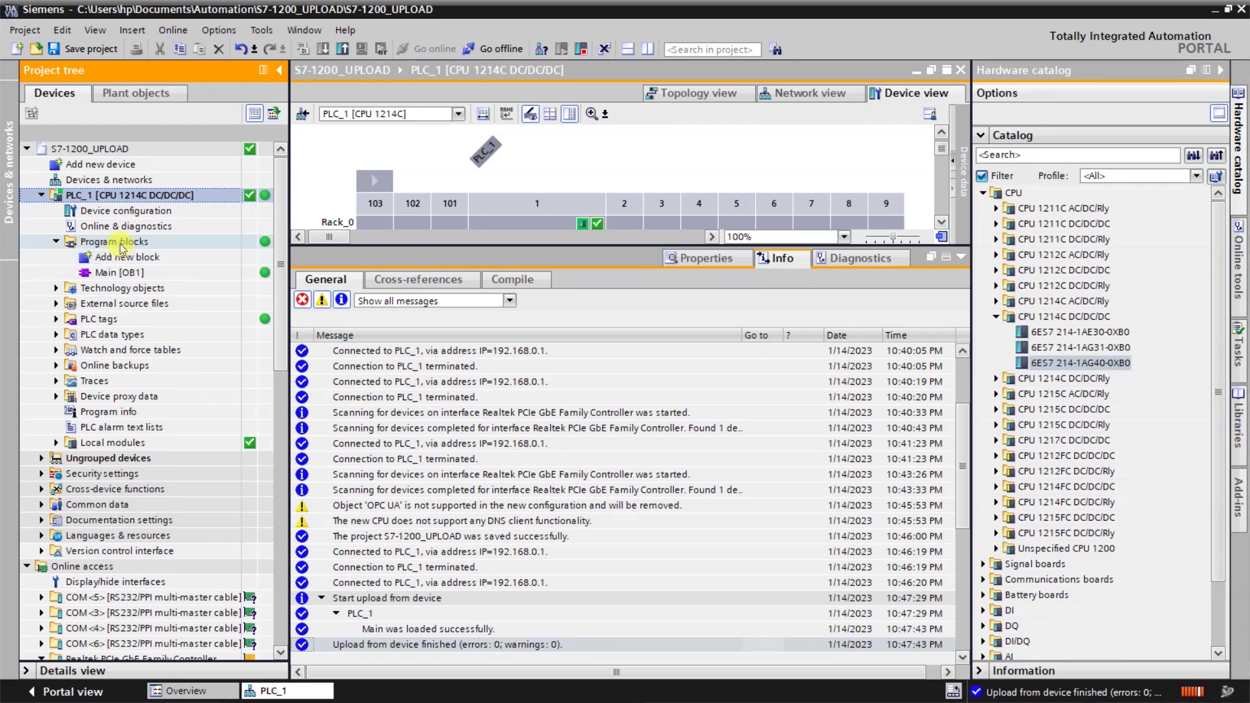
{"action": "left_click", "coordinate": [118, 274]}
{"action": "double_click", "coordinate": [118, 273]}
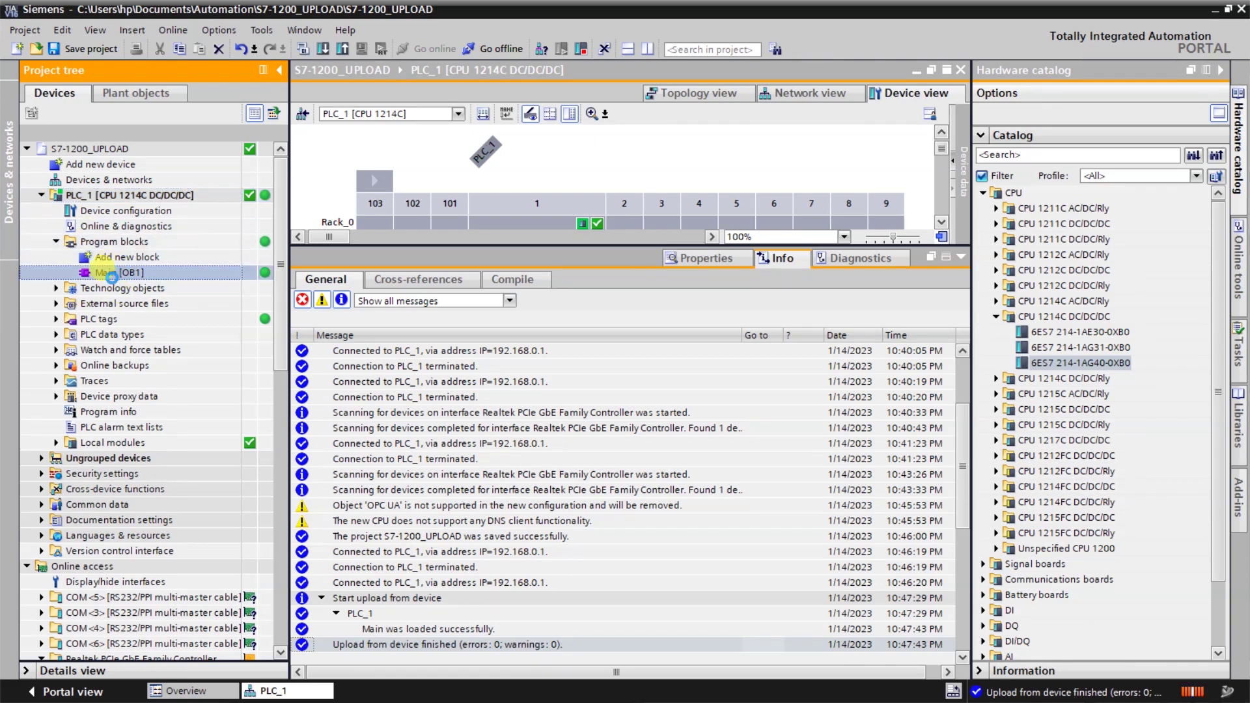
{"action": "left_click", "coordinate": [961, 260]}
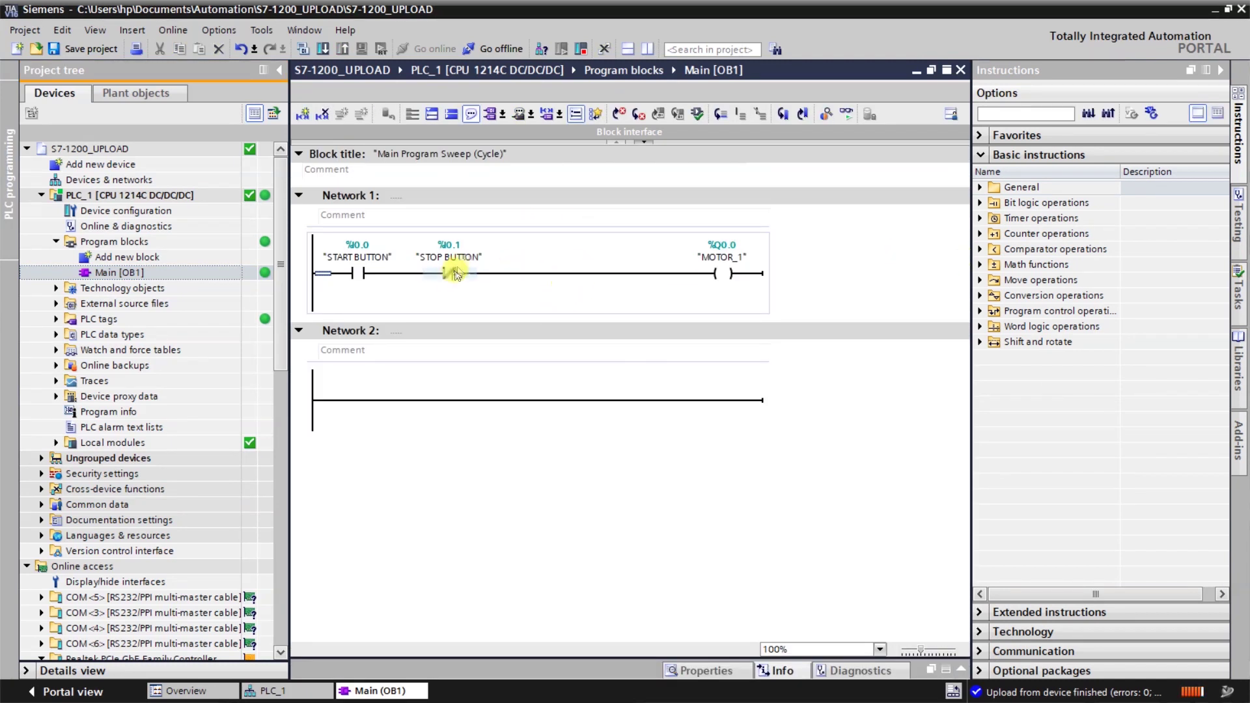
Select the MOTOR_1 coil and the rung after the STOP BUTTON contact in Network 1
{"action": "left_click", "coordinate": [722, 274]}
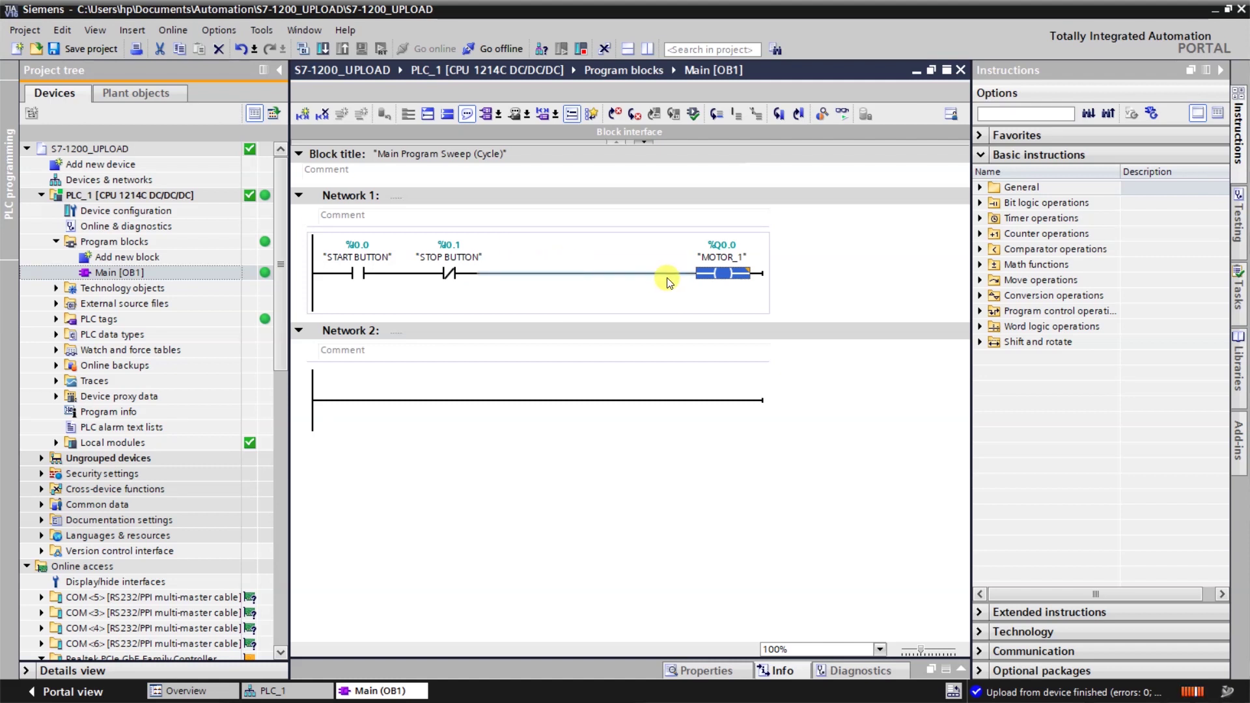
{"action": "left_click", "coordinate": [622, 265]}
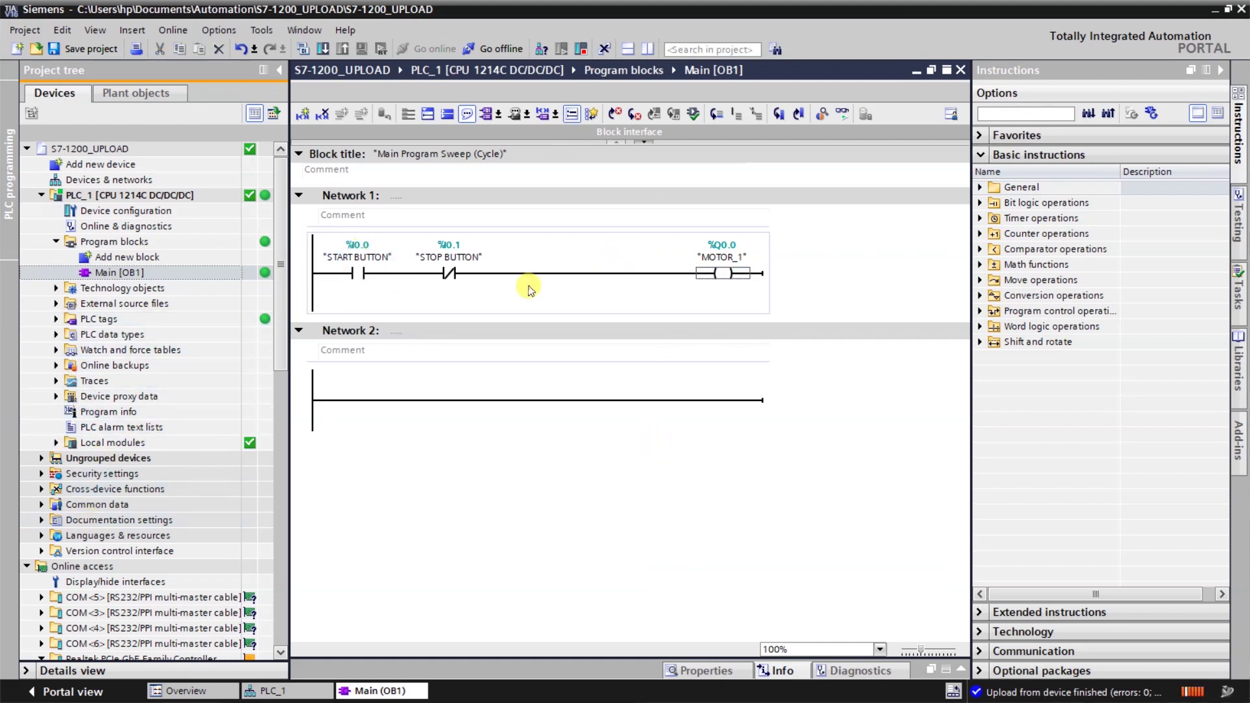
{"action": "left_click", "coordinate": [481, 276]}
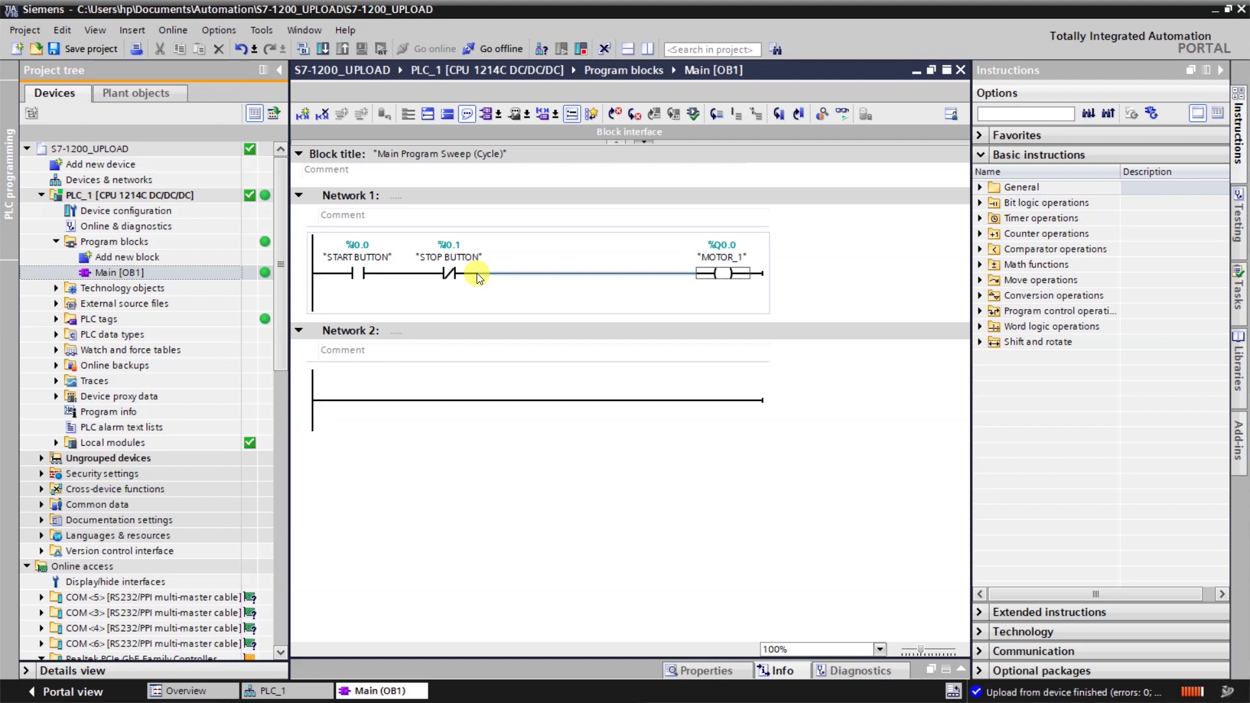